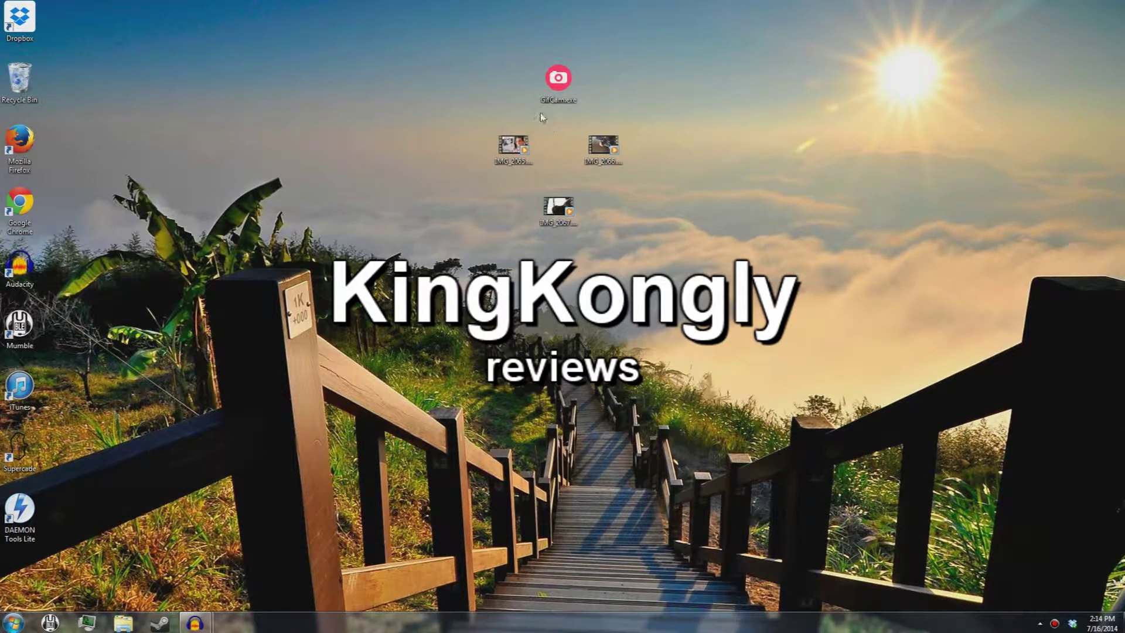
- Launch GifCam.exe and reposition its 294x233 capture window on the desktop
left_click_drag(604, 59, 590, 90)
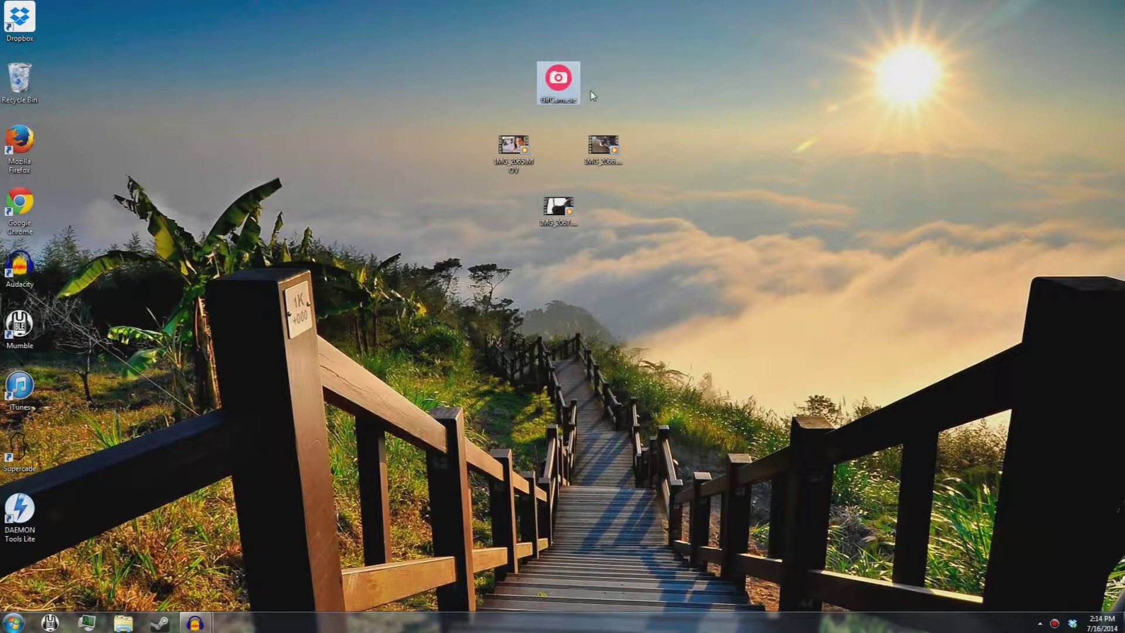
left_click(590, 90)
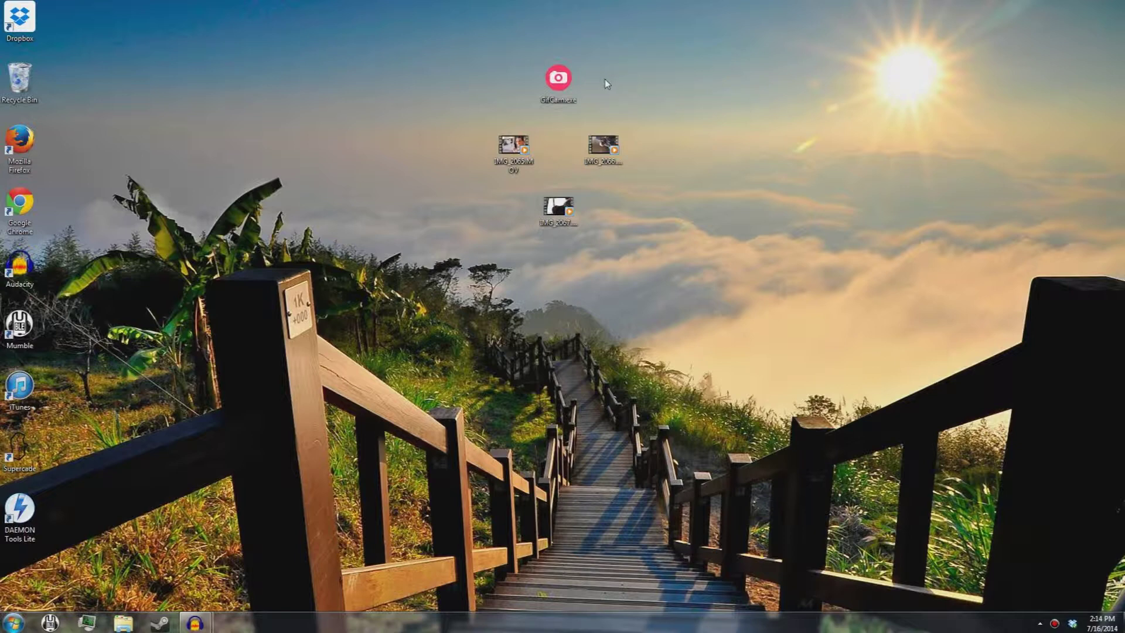
double_click(557, 78)
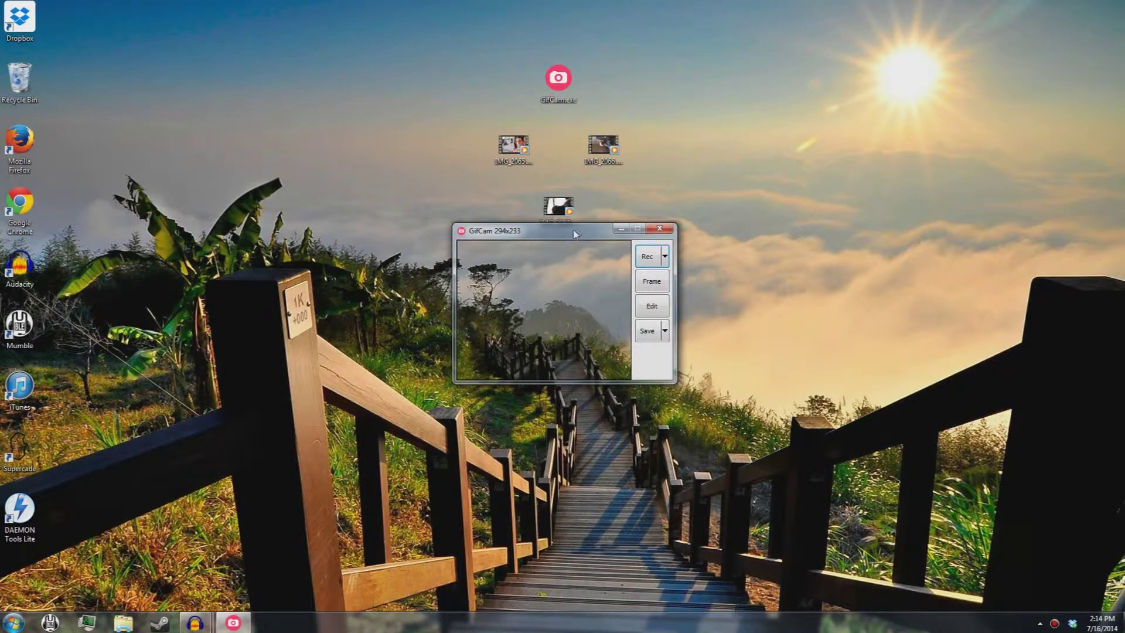
left_click_drag(574, 234, 346, 92)
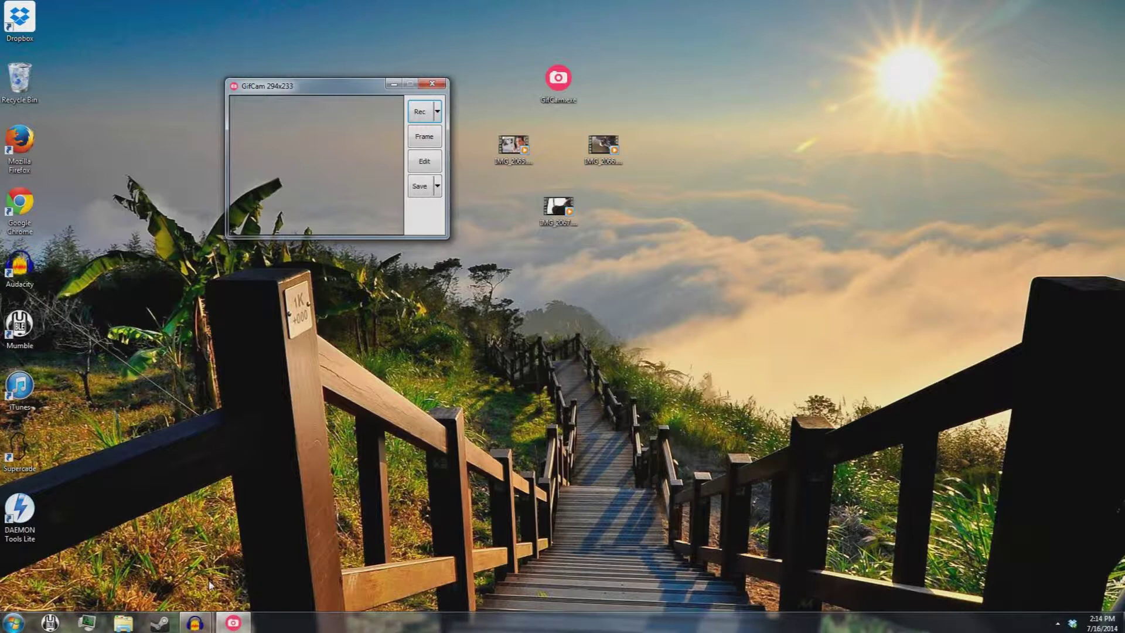
- Move Audacity aside and minimize it, leaving GifCam's window at mid-left
mouse_move(195, 622)
left_click(231, 575)
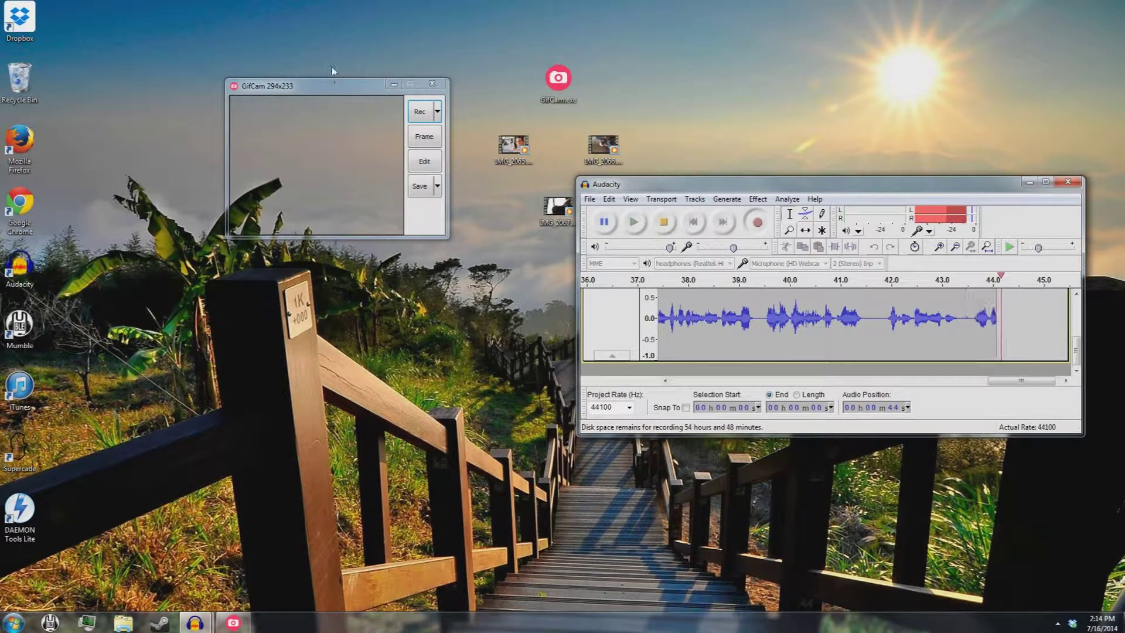
left_click_drag(318, 97, 440, 16)
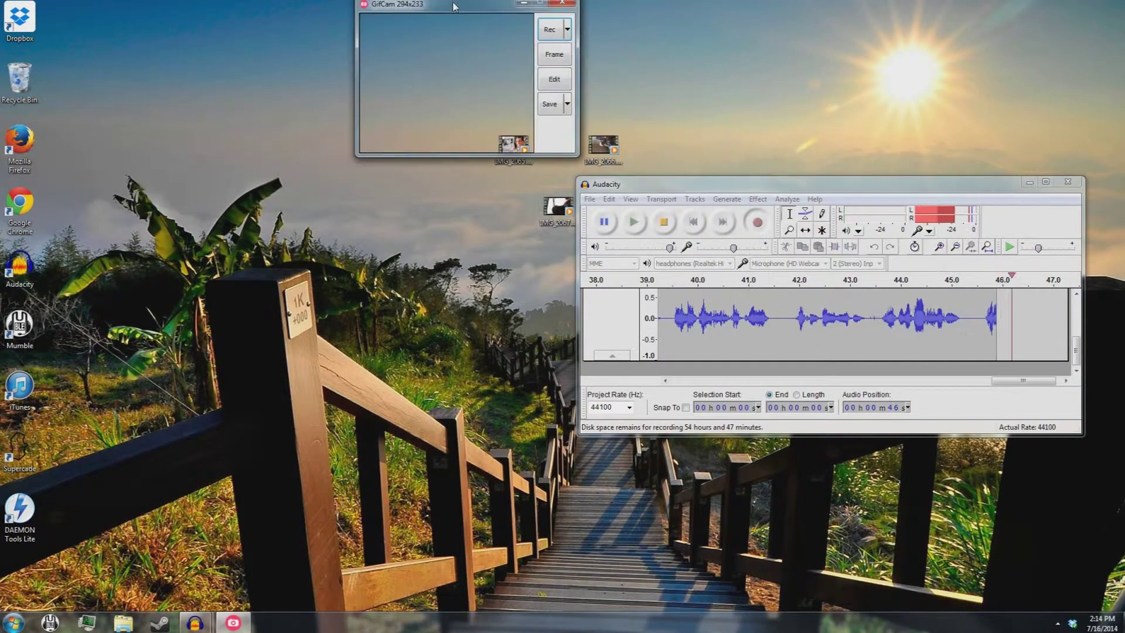
left_click_drag(936, 190, 665, 99)
left_click(748, 85)
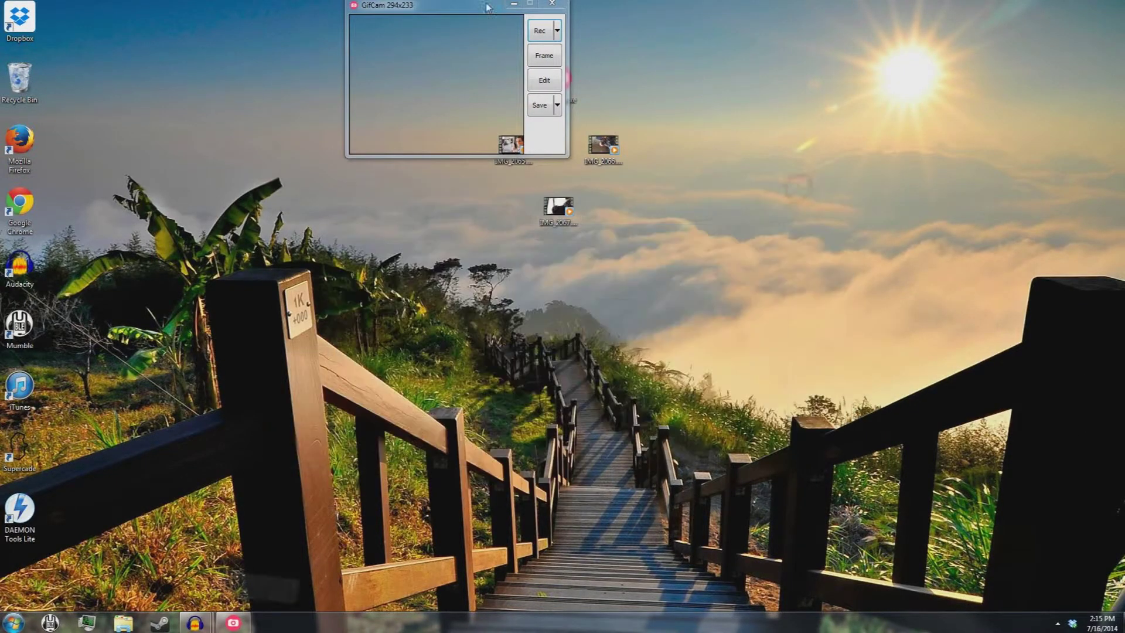
left_click_drag(469, 13, 397, 186)
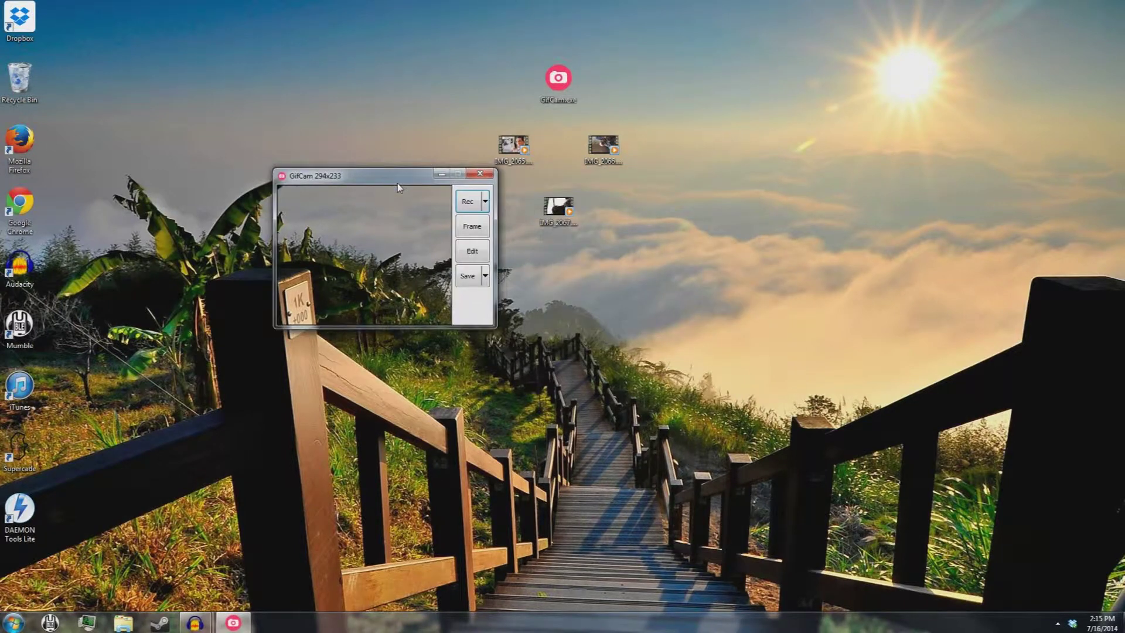
- Play IMG_2065 in a much smaller video player placed at the middle-right
double_click(511, 146)
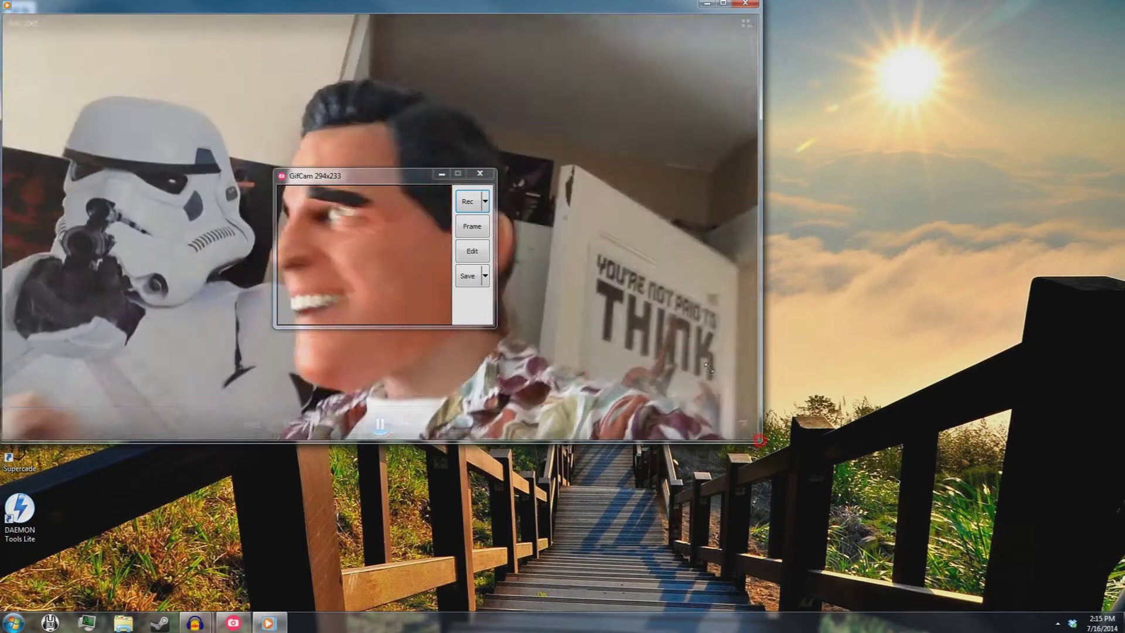
left_click_drag(764, 435, 302, 172)
left_click_drag(155, 8, 645, 218)
- Fit the capture frame over the video at 294x180, record 37 frames, then pause the video
left_click_drag(386, 177, 676, 227)
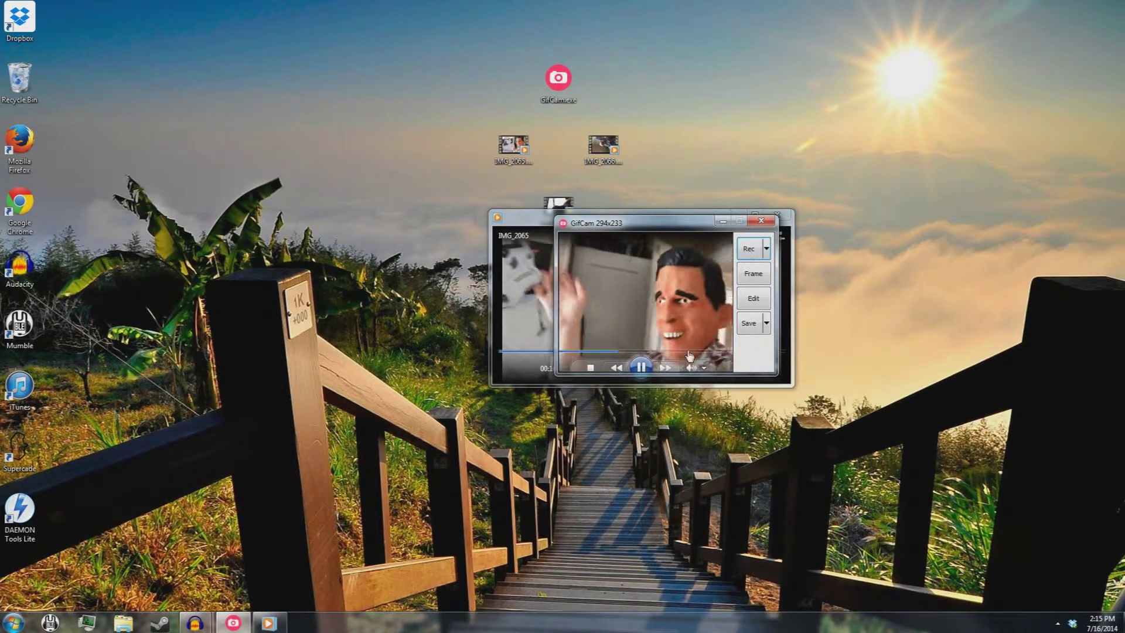
left_click_drag(691, 376, 691, 342)
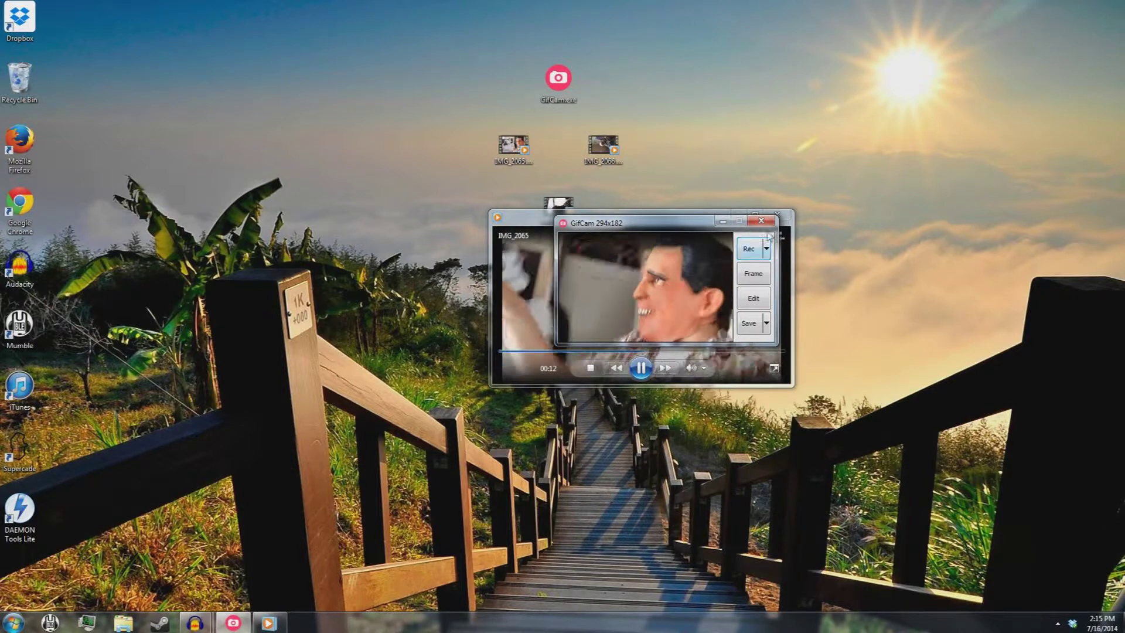
left_click(749, 248)
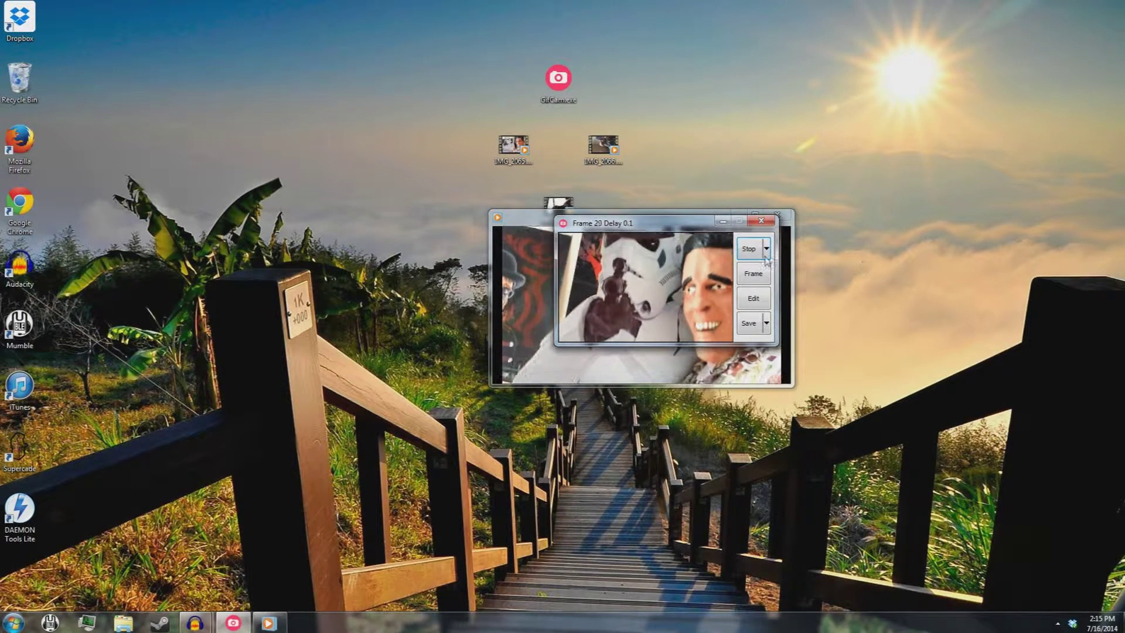
left_click(749, 249)
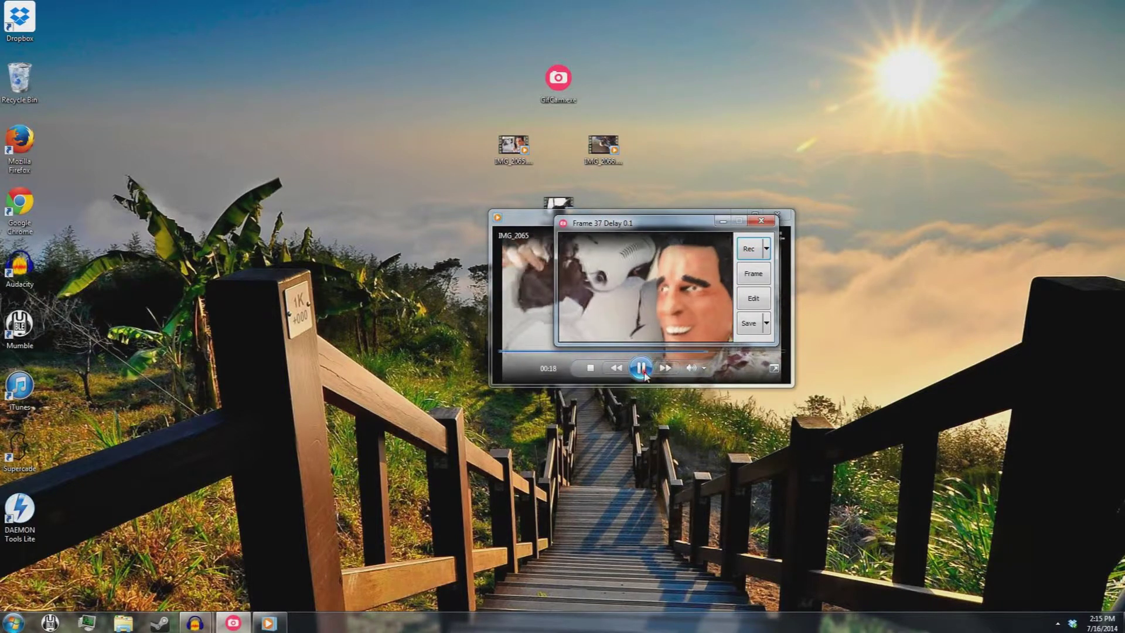
left_click(727, 350)
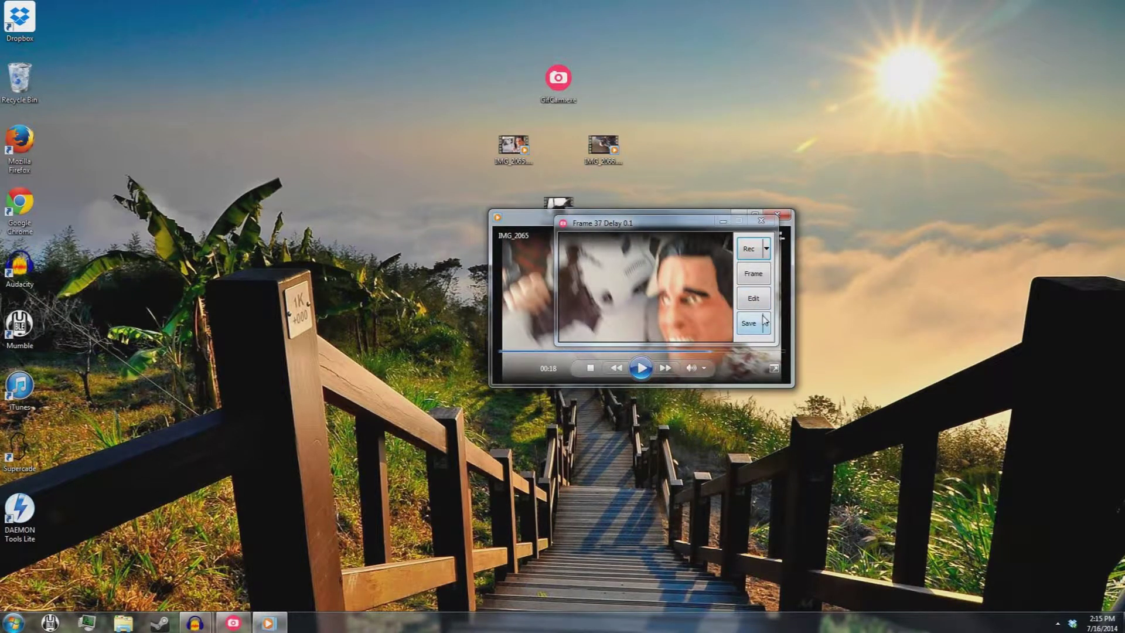
- In the frame editor, delete all frames before frame 15, then close the editor
left_click(764, 300)
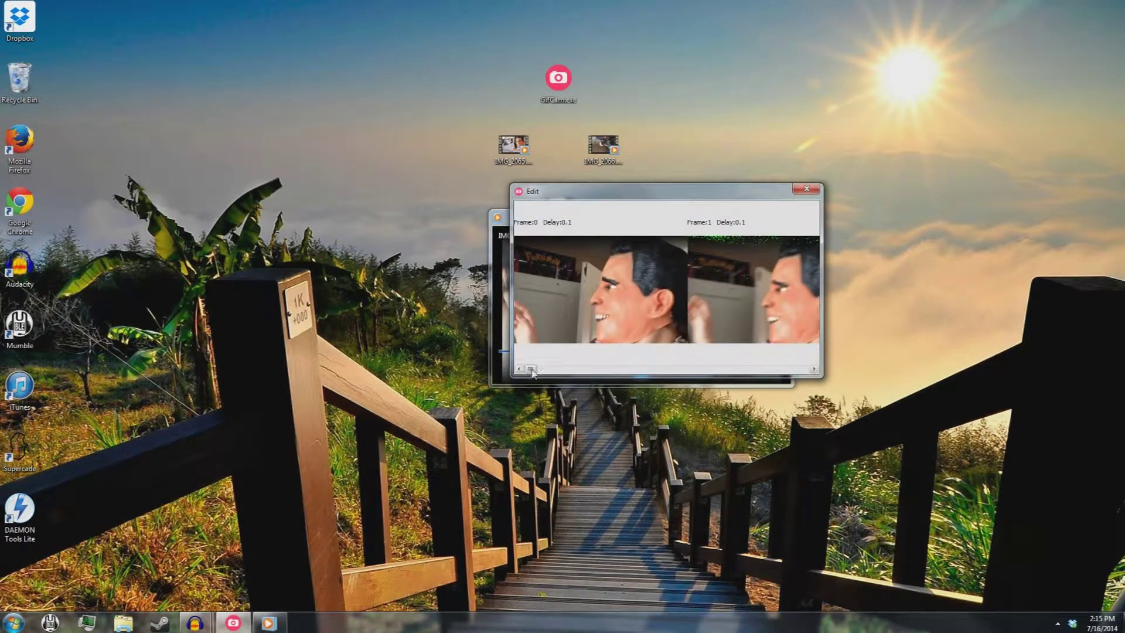
left_click_drag(532, 371, 644, 378)
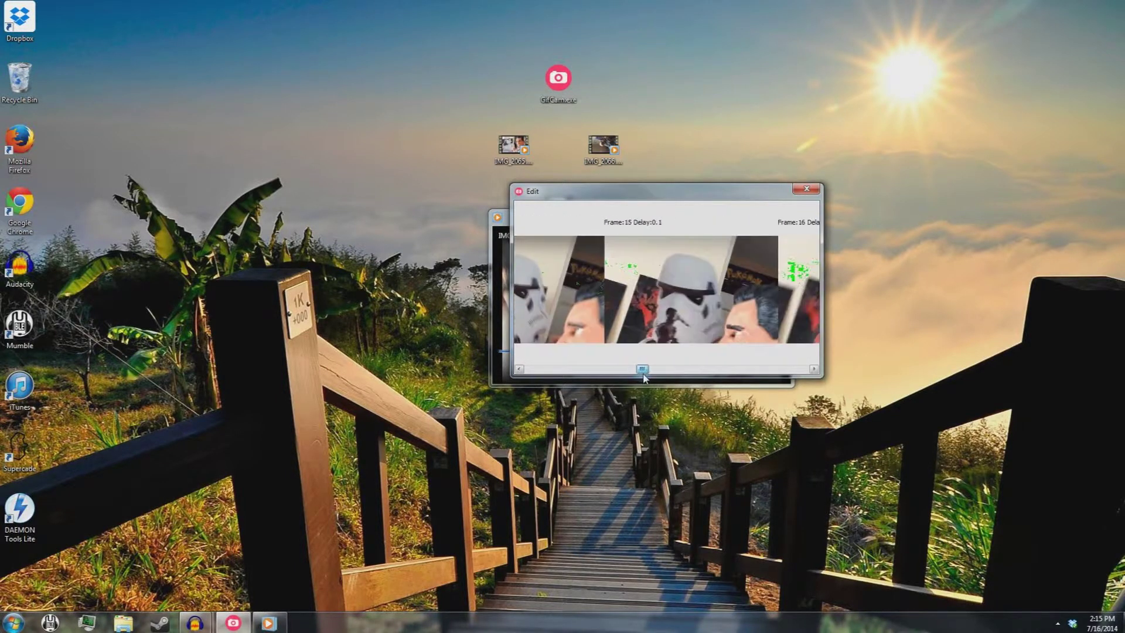
right_click(681, 316)
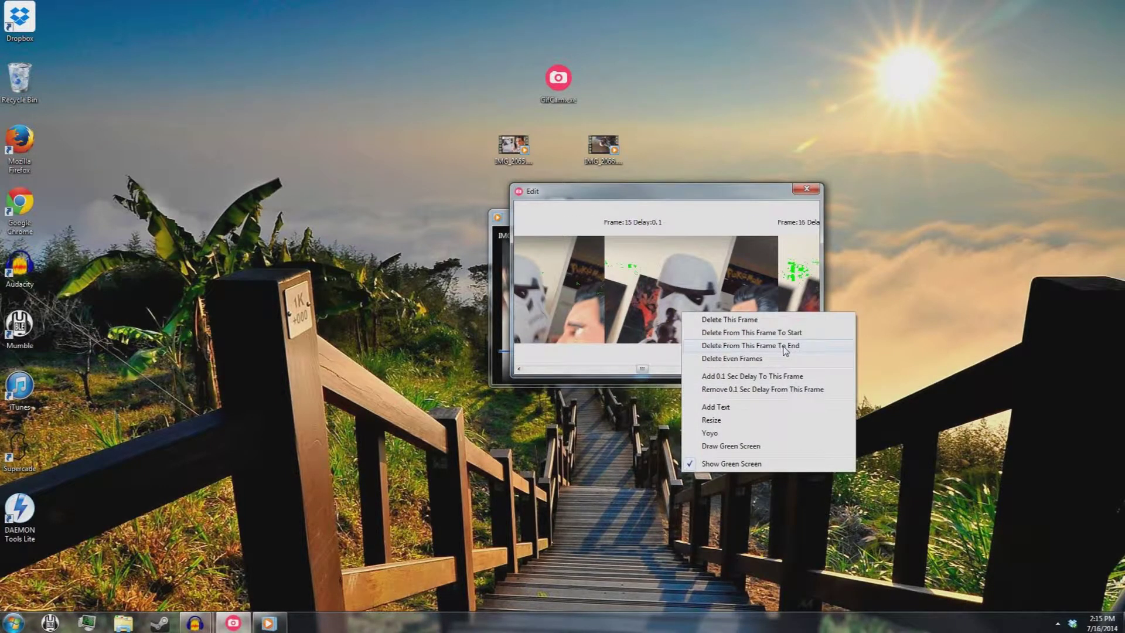
left_click(814, 334)
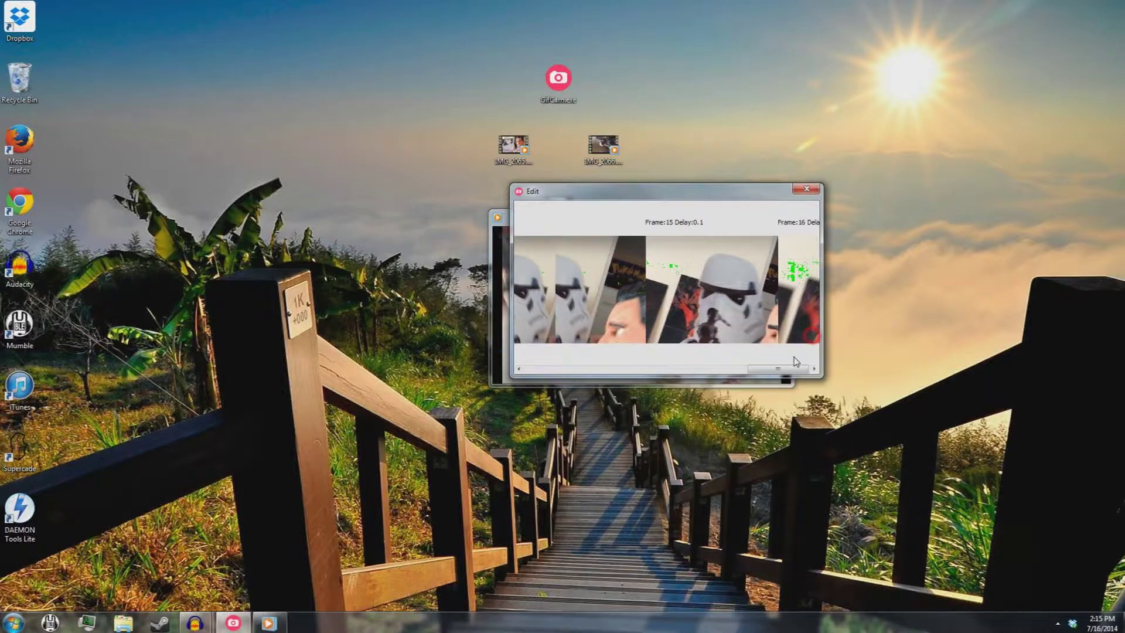
left_click_drag(535, 368, 801, 313)
left_click(806, 190)
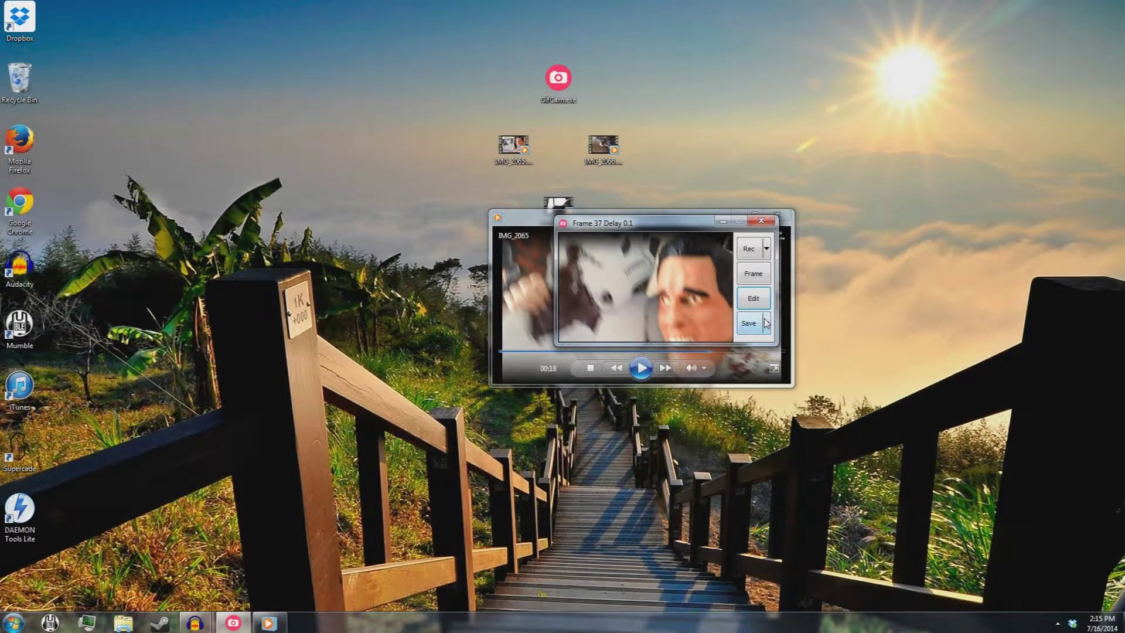
left_click(766, 323)
- Preview the quantized GIF at its 730 KB estimate, then close the preview
left_click(768, 426)
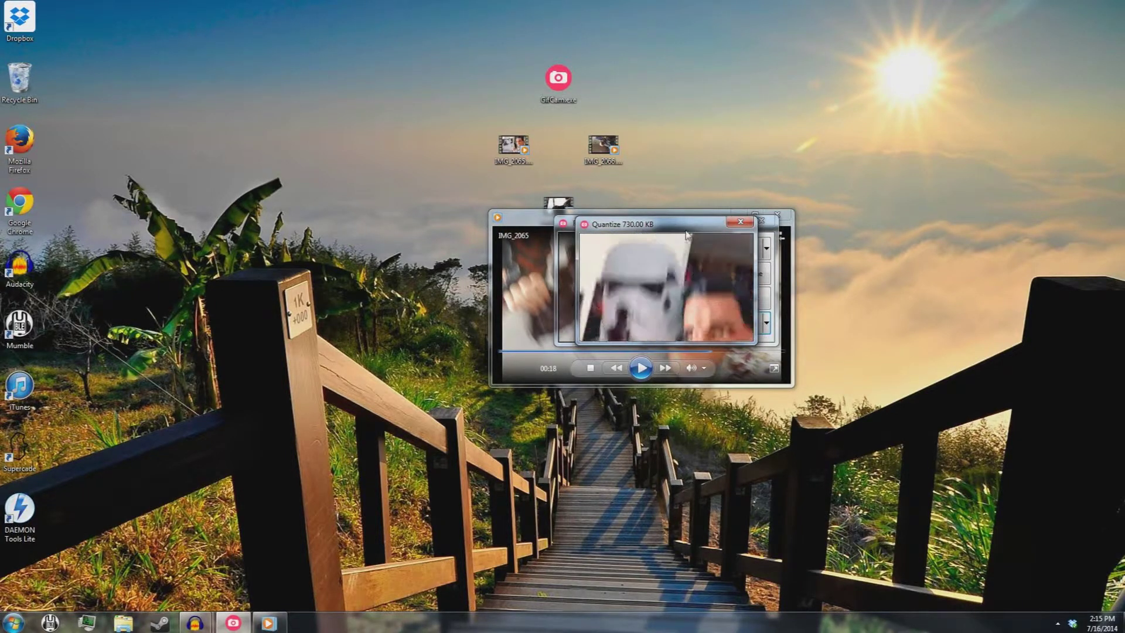
left_click(741, 222)
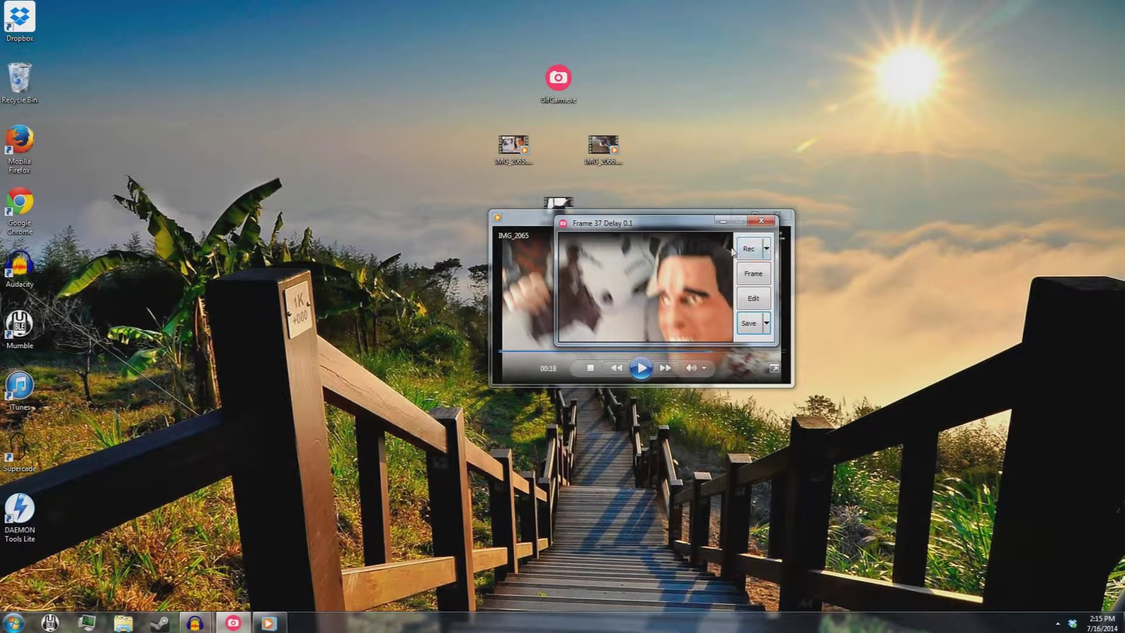
left_click(767, 248)
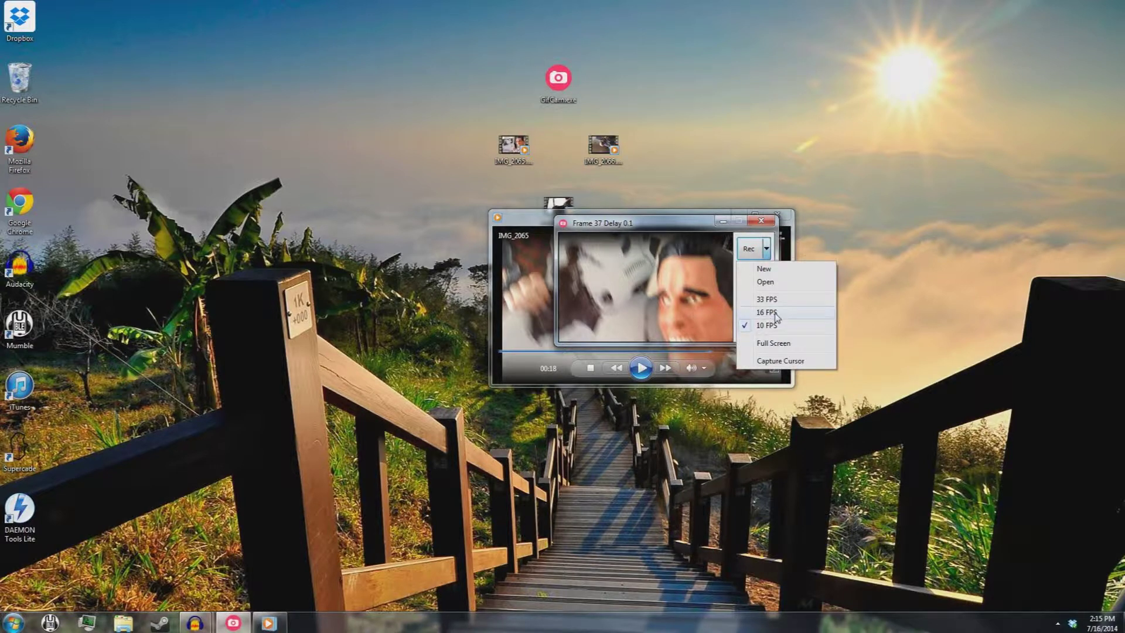
- Set 16 FPS, clear the old frames, and record a new 46-frame capture
left_click(775, 313)
left_click(766, 249)
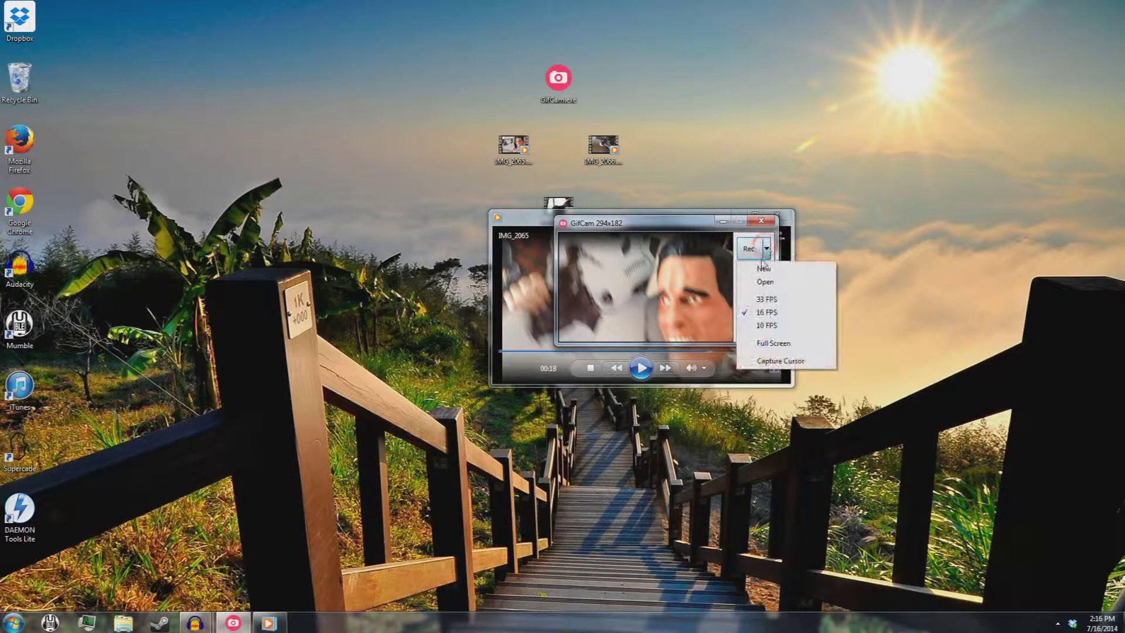
left_click(762, 269)
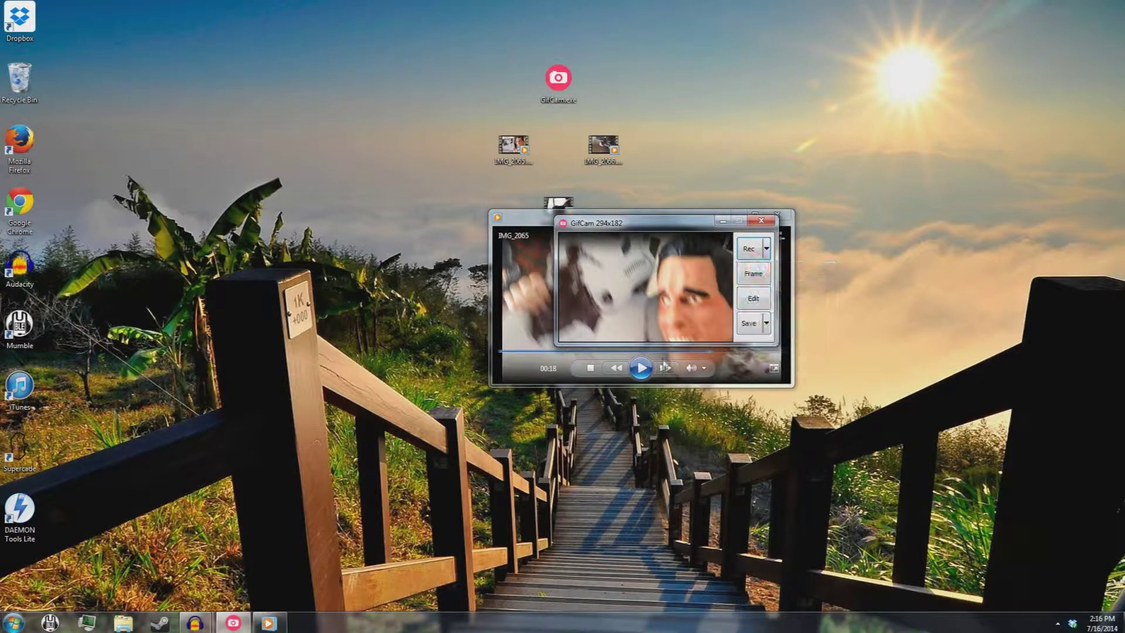
left_click(742, 247)
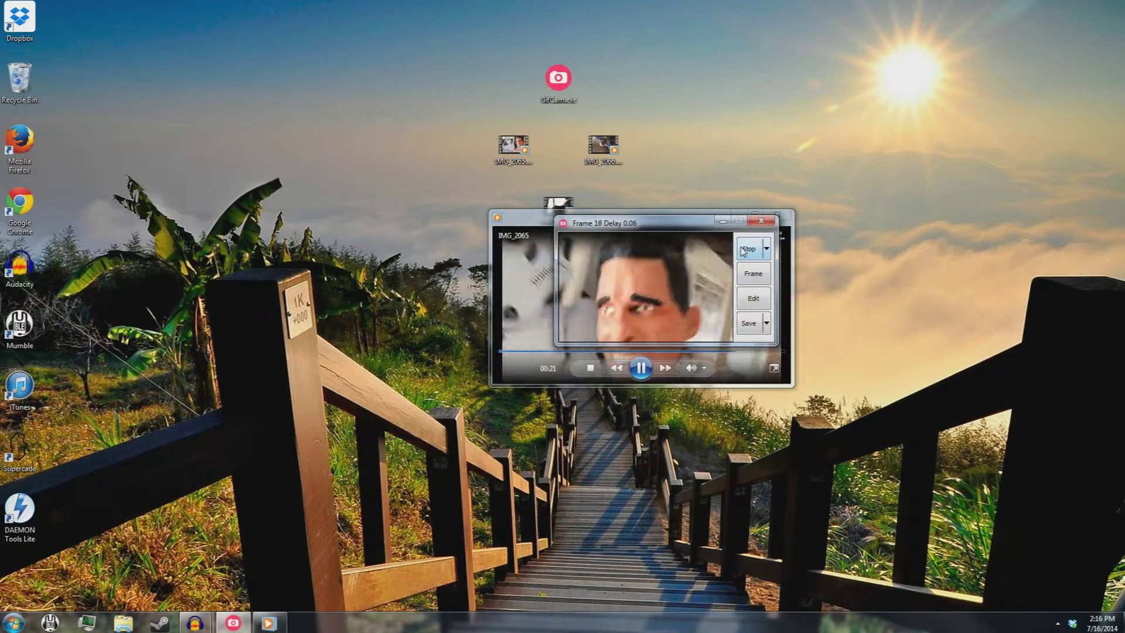
left_click(742, 249)
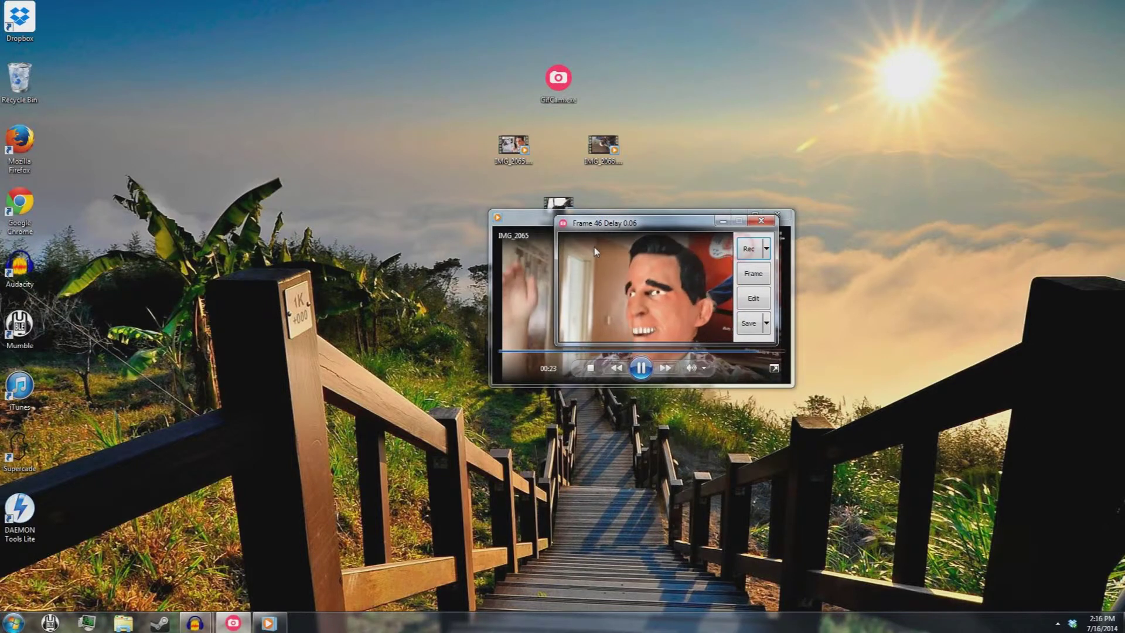
- Pause the video, preview the GIF at 1.49 MB, then clear the recording
left_click(600, 231)
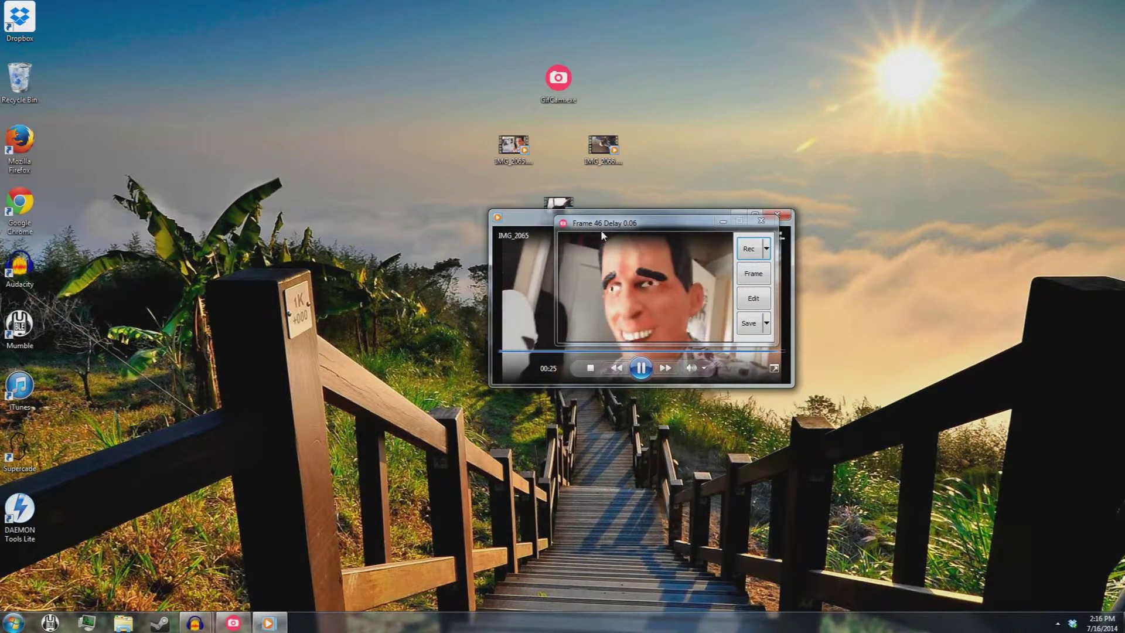
left_click(647, 365)
left_click(768, 324)
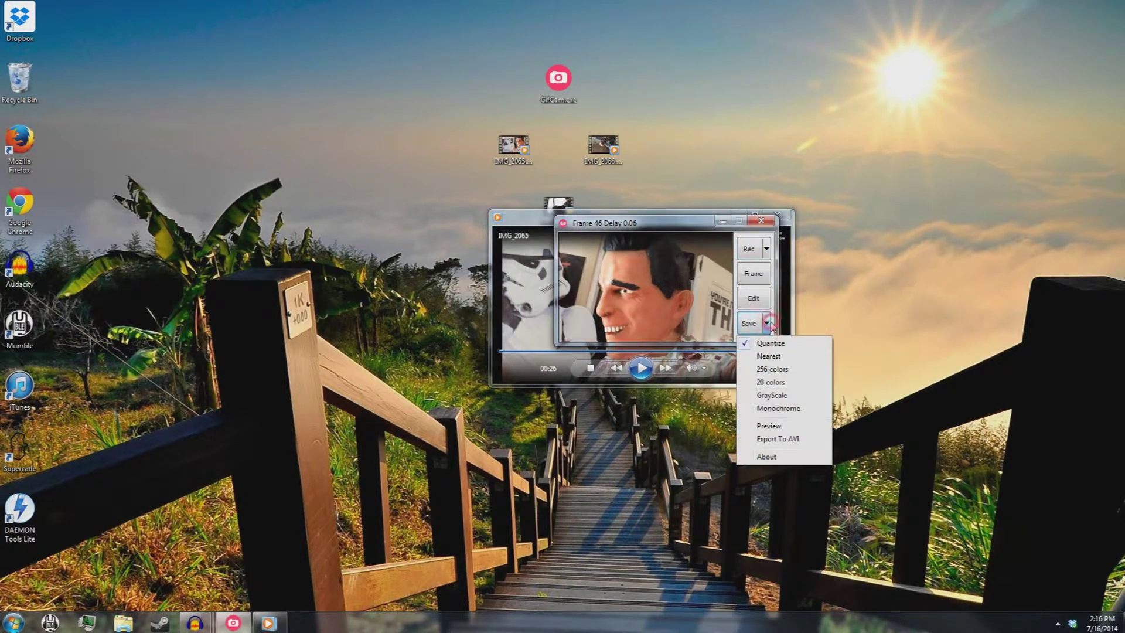
left_click(769, 428)
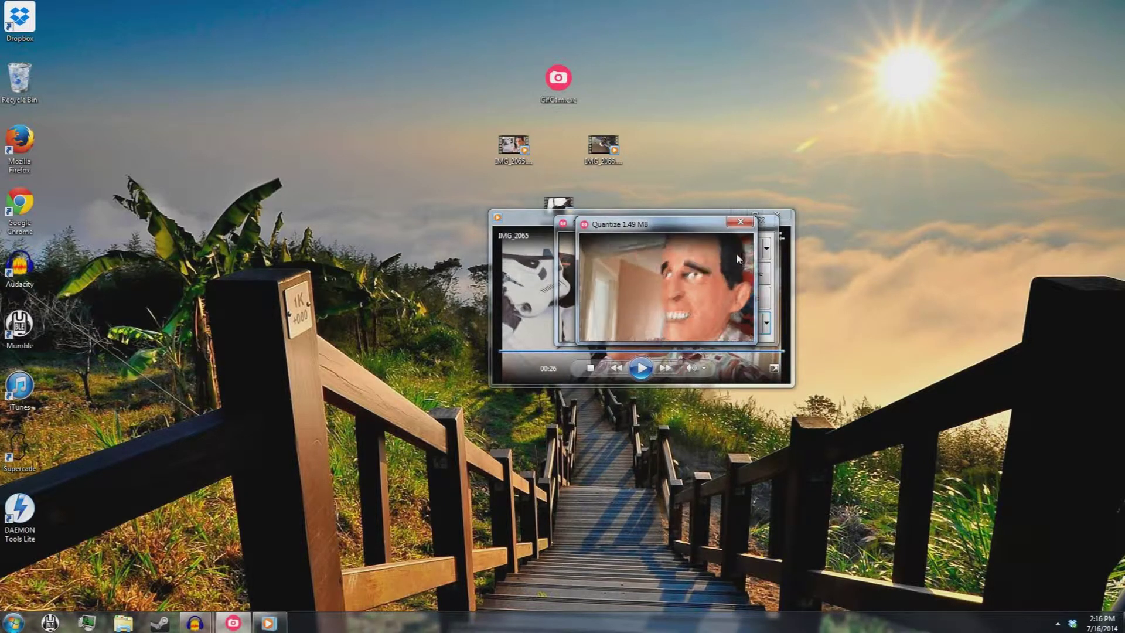
left_click(740, 222)
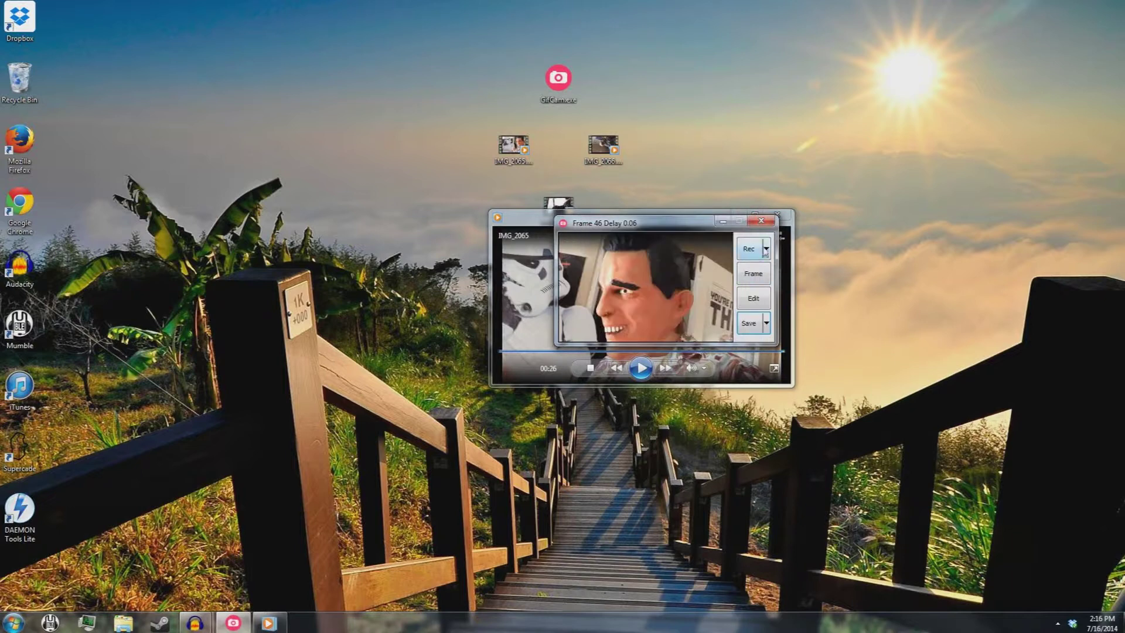
left_click(766, 249)
left_click(764, 268)
- Set 33 FPS, restart the video, record 48 frames, and pause the video
left_click(766, 249)
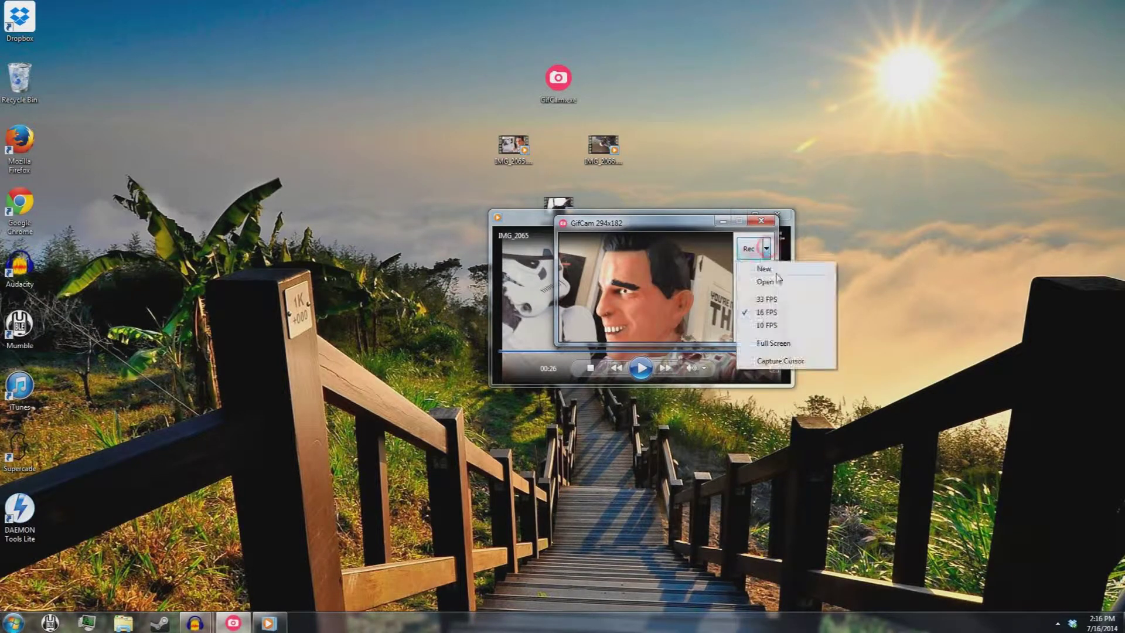
left_click(765, 300)
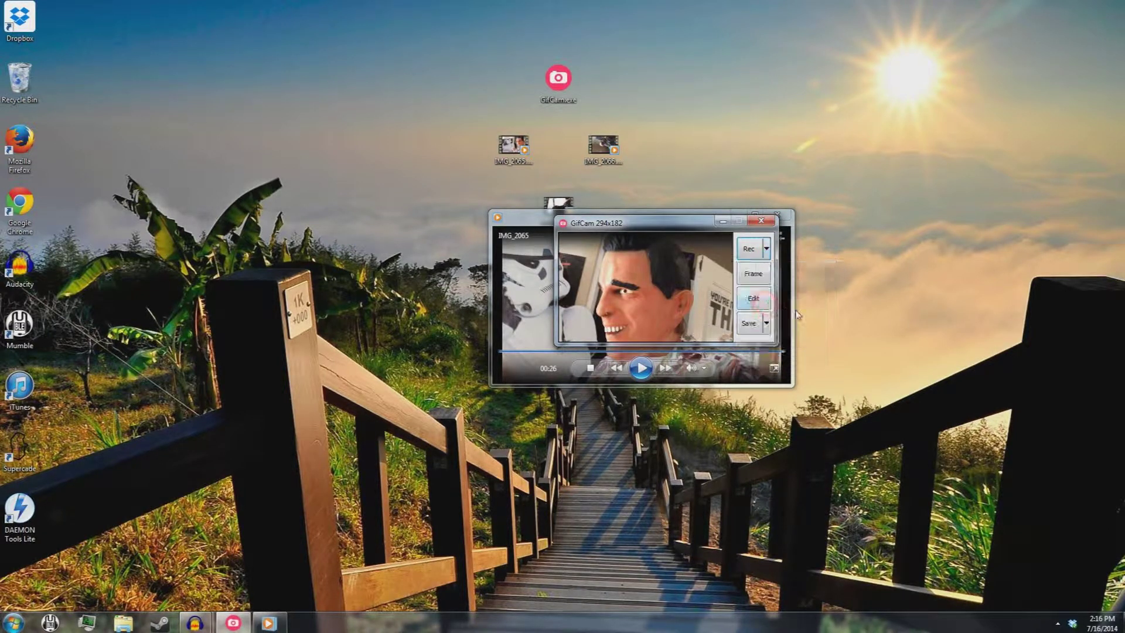
left_click(642, 368)
left_click(750, 249)
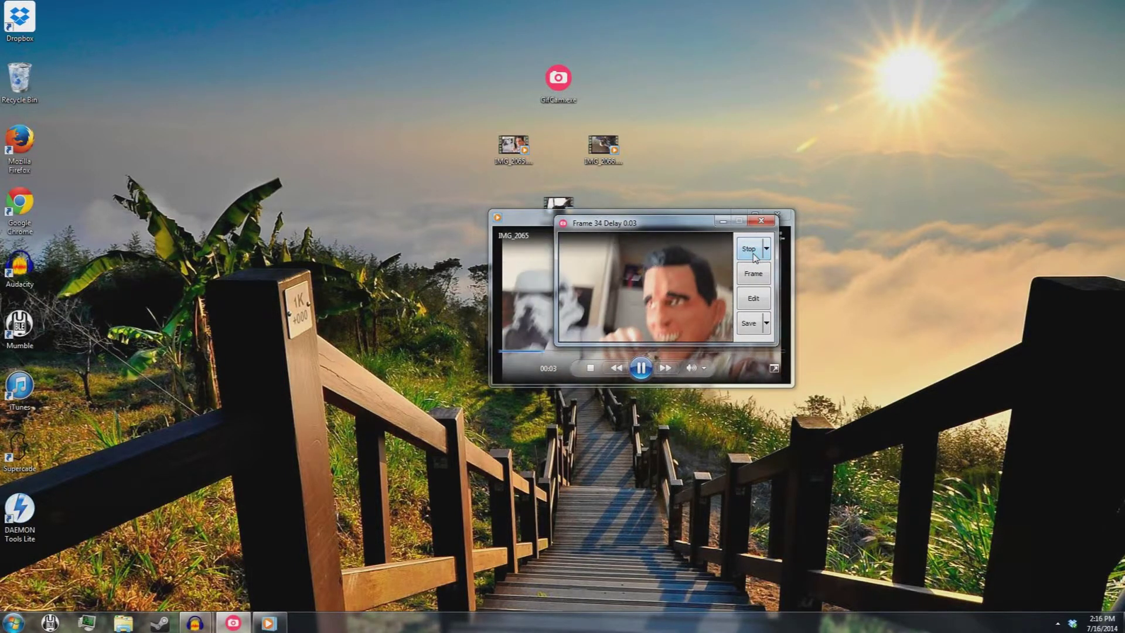
left_click(753, 255)
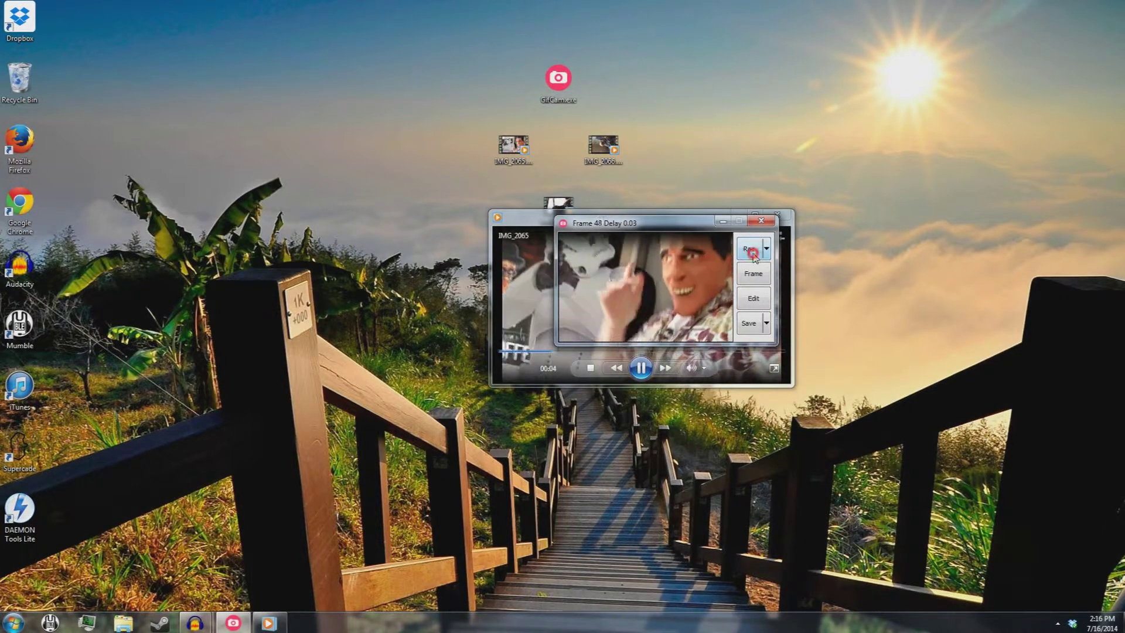
left_click(718, 327)
- Preview the 48-frame recording at 1.6 MB and open it in the frame editor
left_click(766, 323)
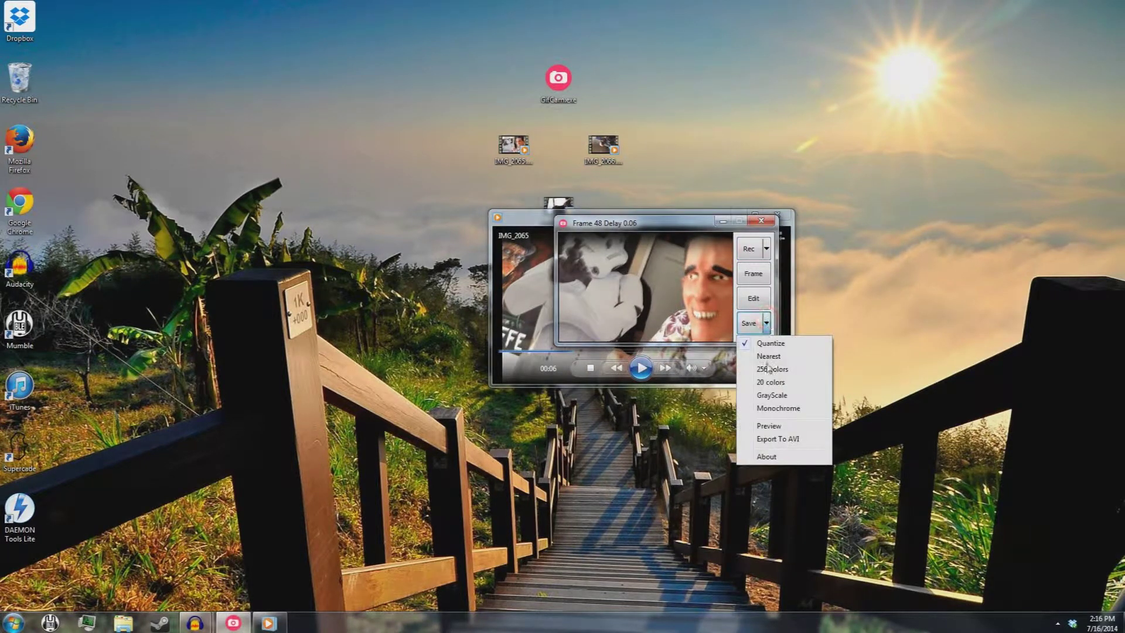
left_click(772, 426)
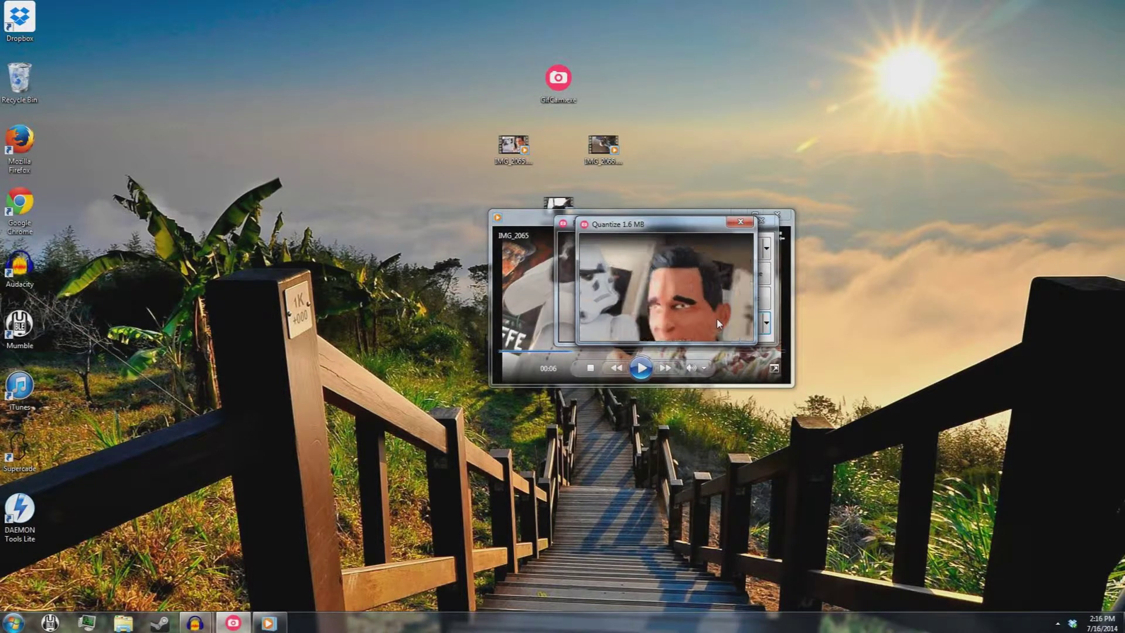
left_click(740, 221)
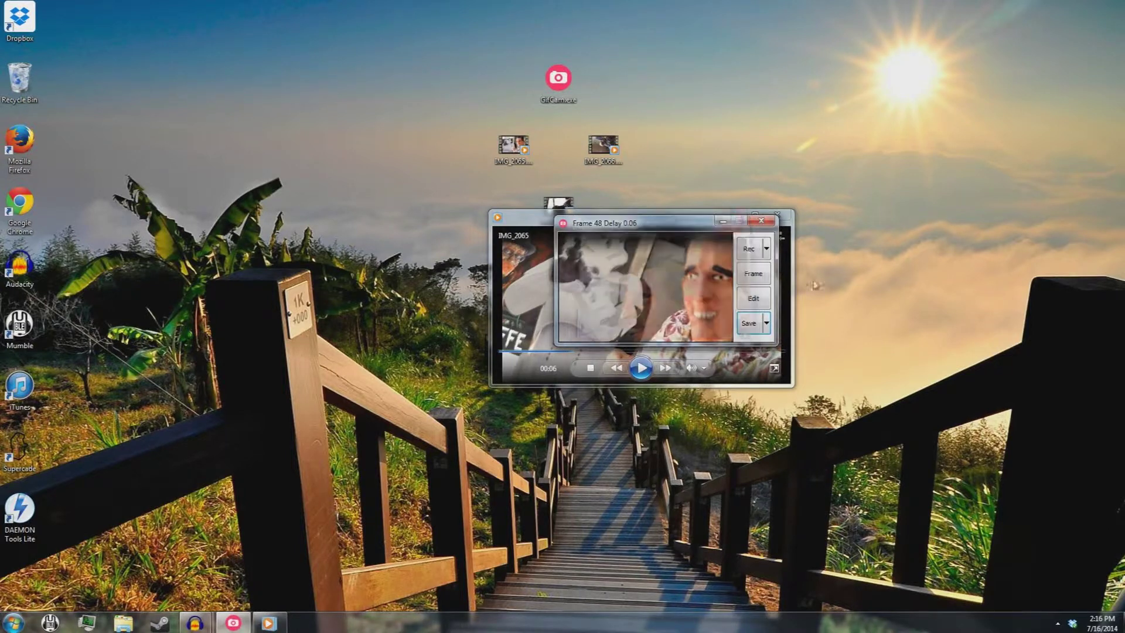
left_click(759, 297)
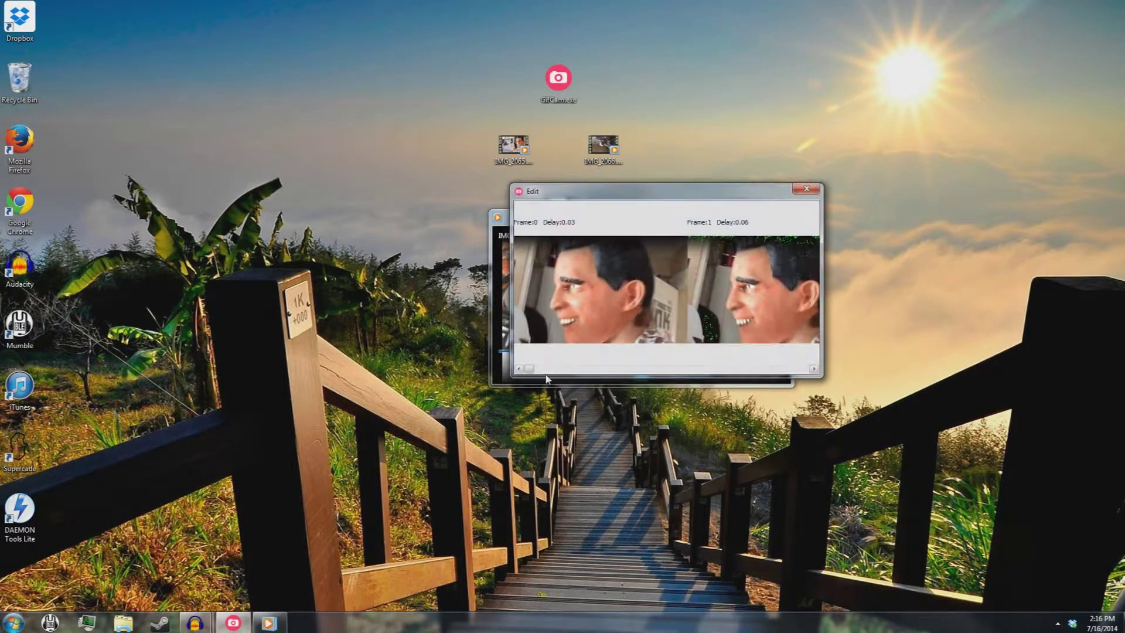
- Browse the 48 frames, toggle Show Green Screen on and off at frame 28, then close the editor
left_click_drag(530, 369, 691, 370)
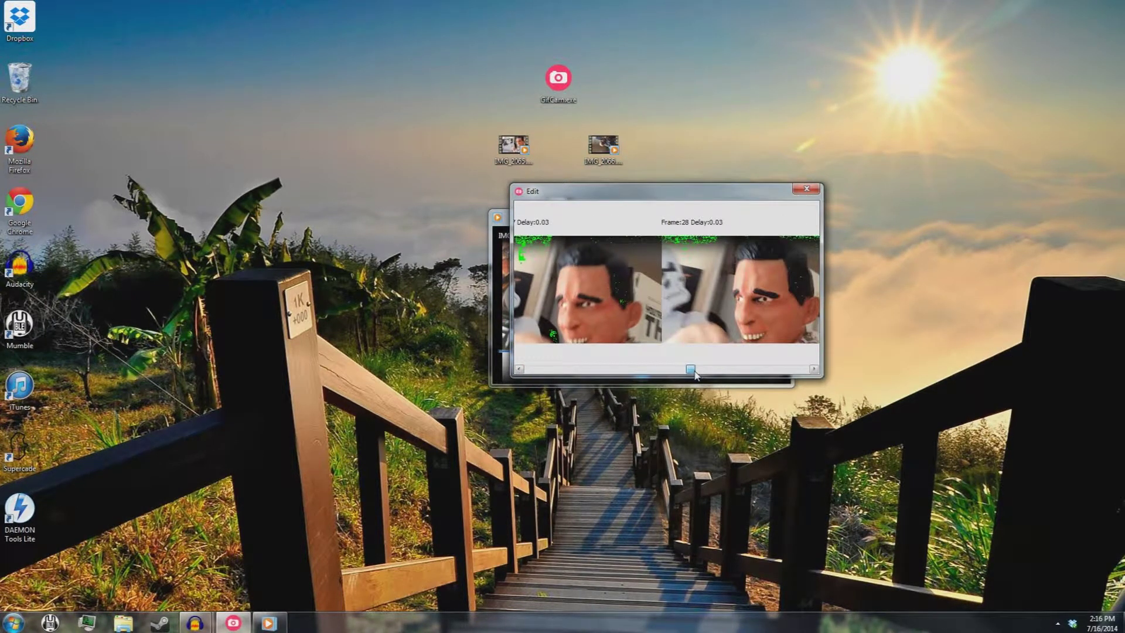
right_click(701, 256)
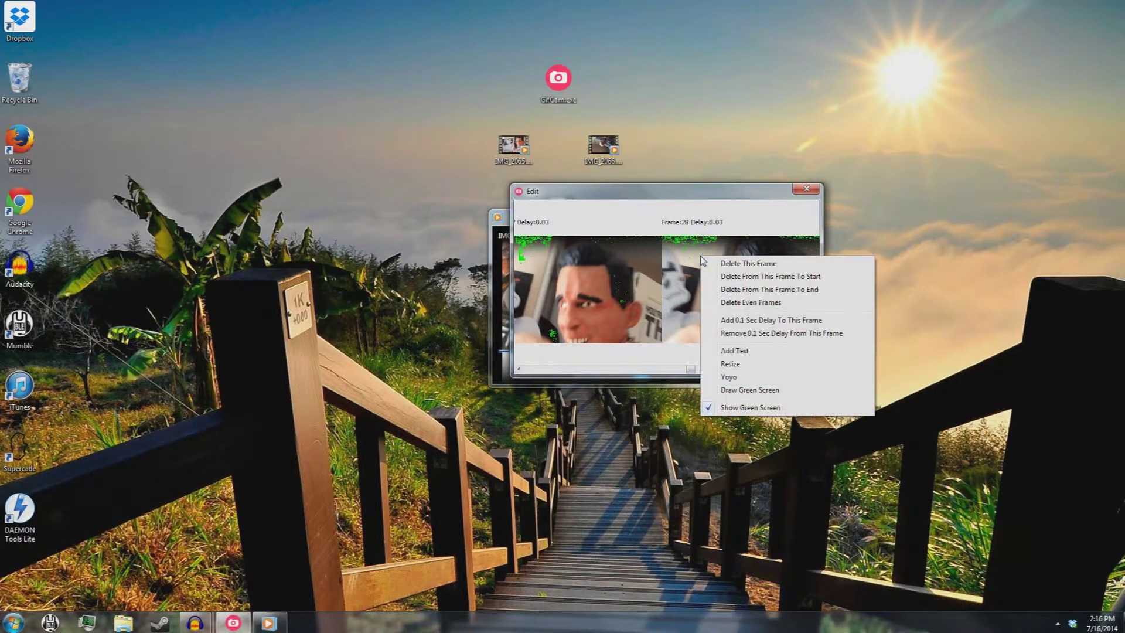
left_click(764, 407)
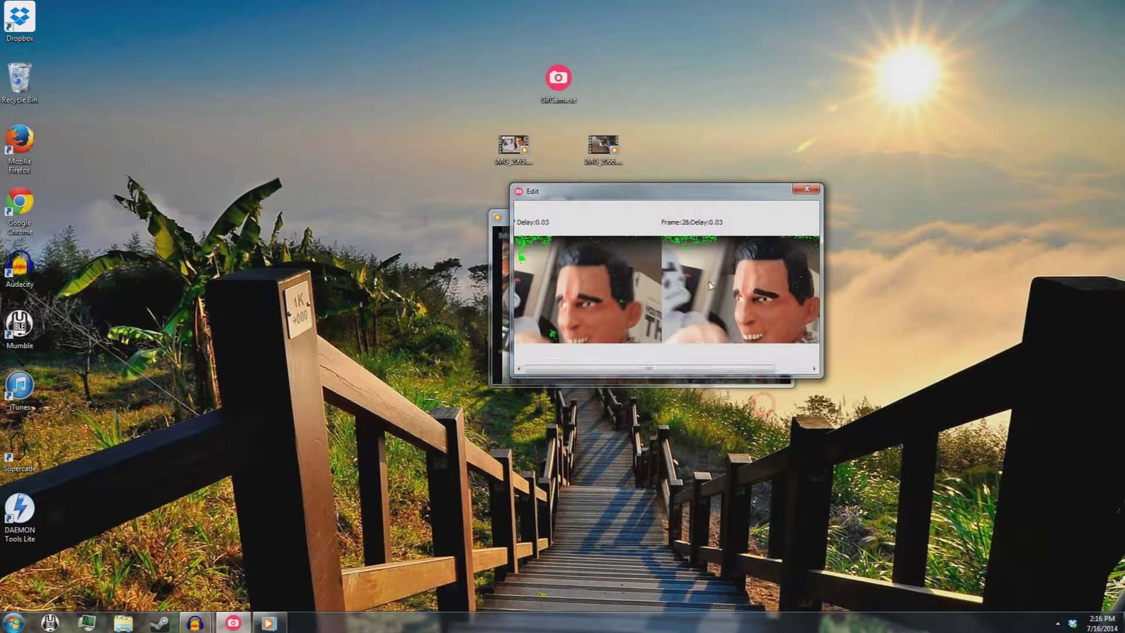
right_click(695, 251)
left_click(753, 404)
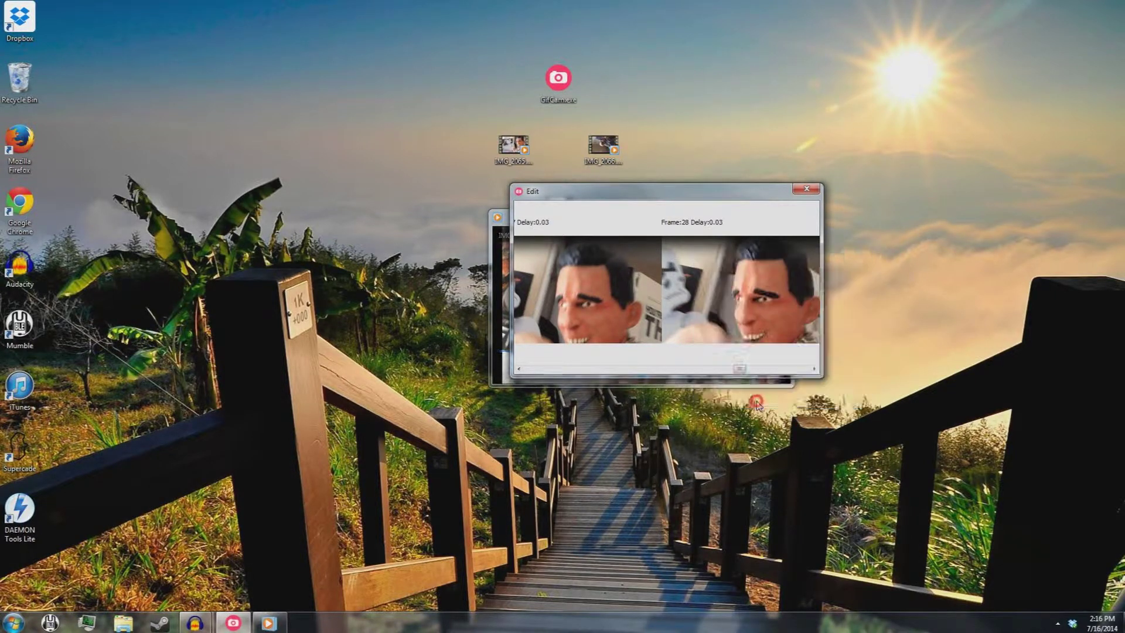
left_click_drag(687, 374, 779, 373)
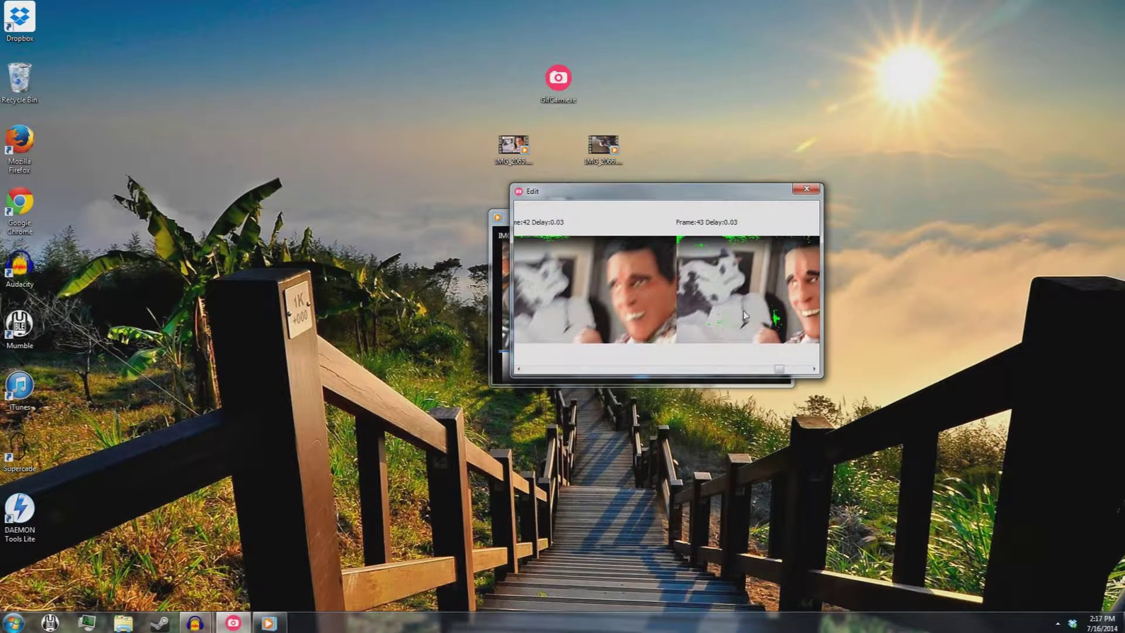
left_click_drag(776, 368, 611, 355)
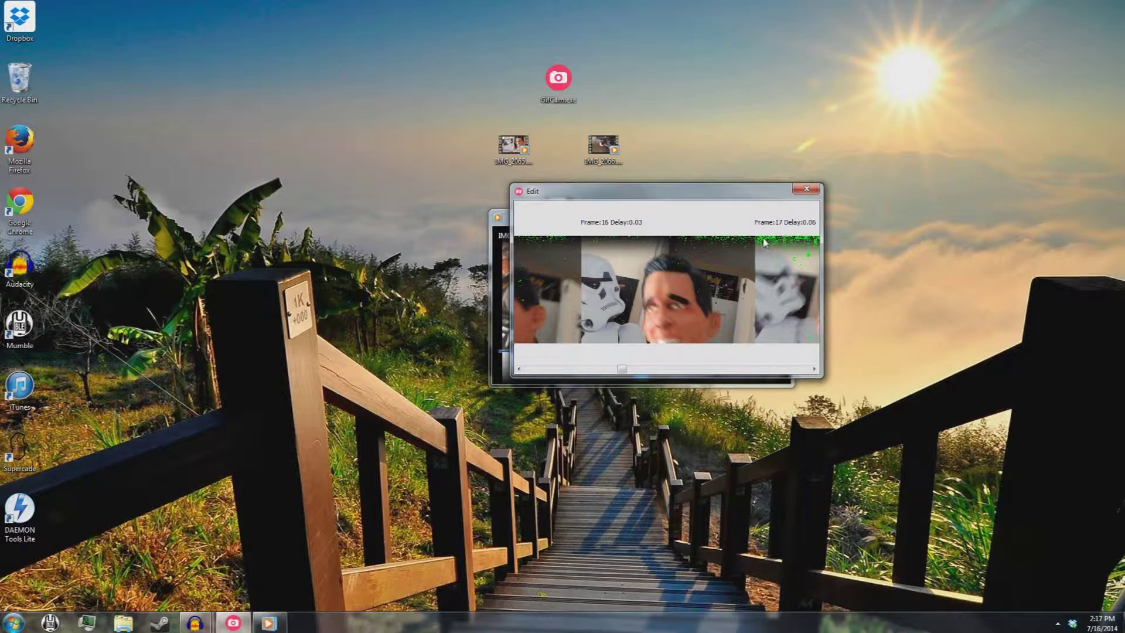
left_click_drag(624, 369, 529, 370)
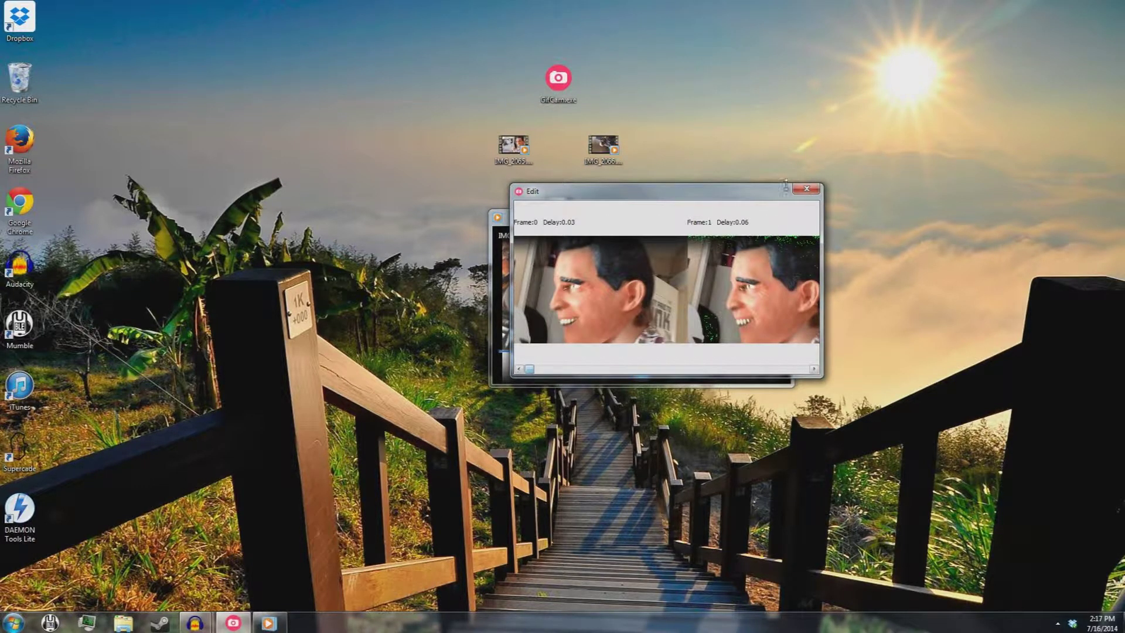
left_click(804, 190)
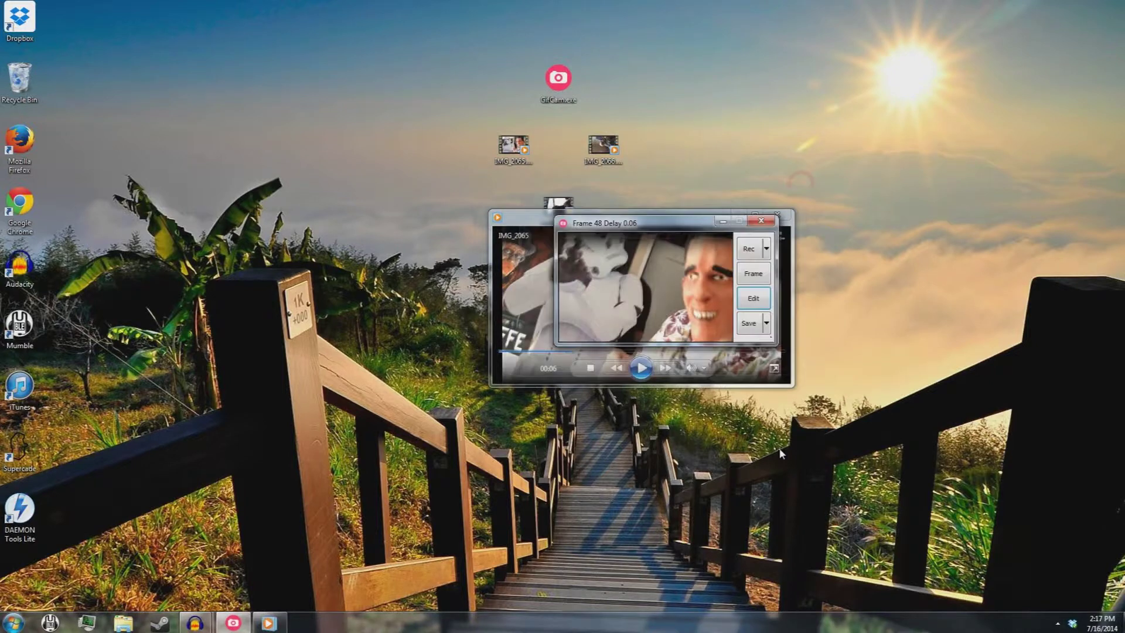
- Switch colour reduction to Nearest, preview the GIF at 1.39 MB, then close the video player
left_click(767, 324)
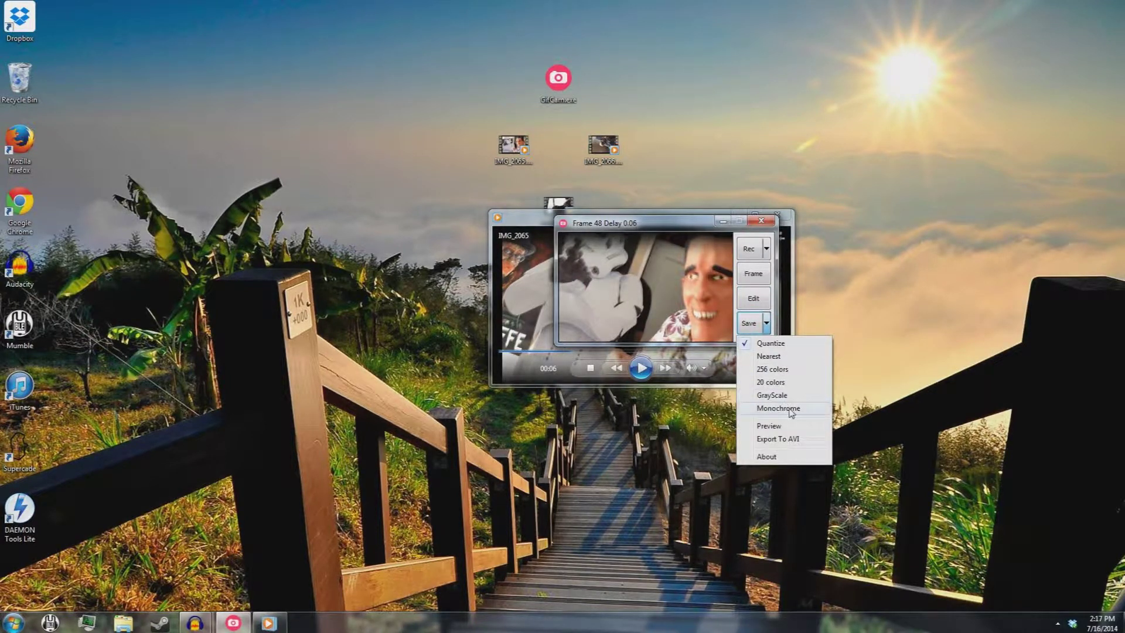
left_click(787, 358)
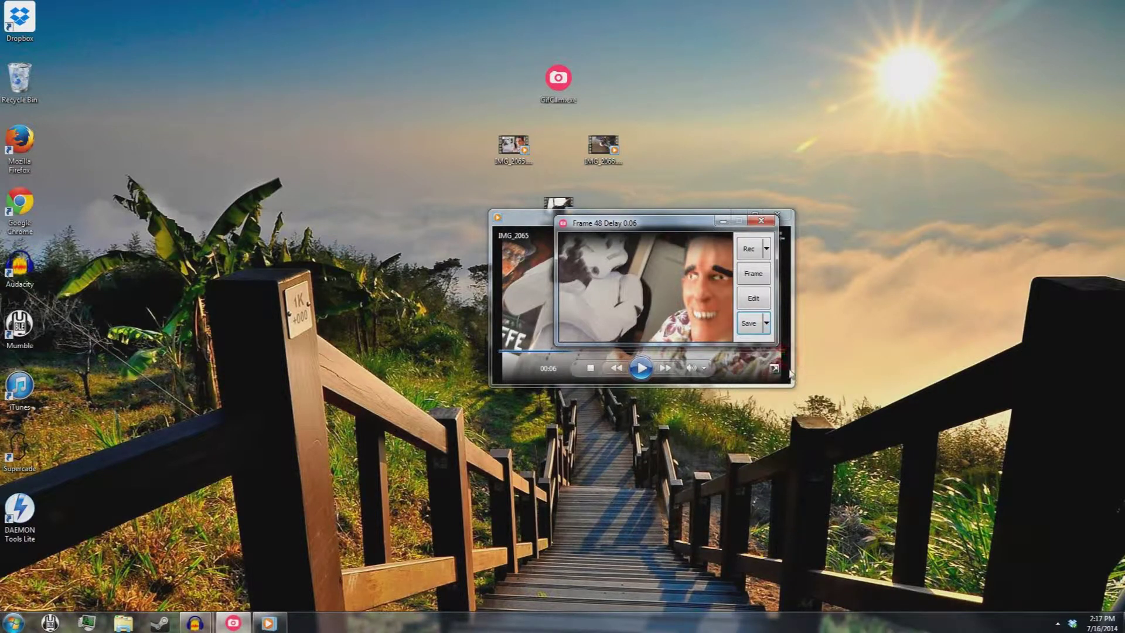
left_click(767, 324)
left_click(756, 427)
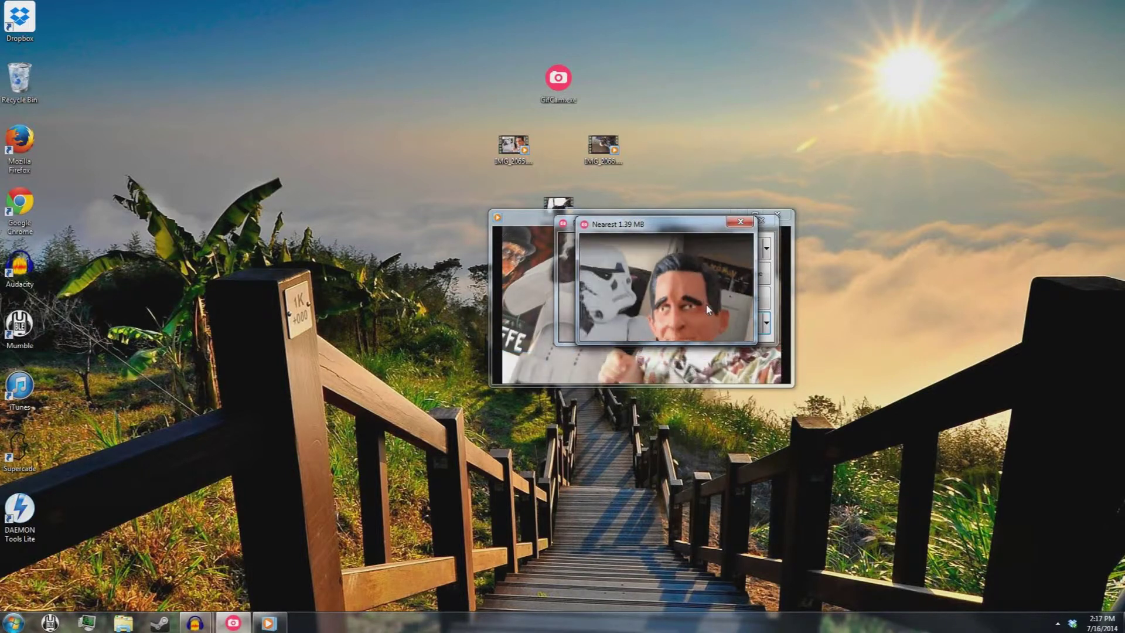
left_click(740, 222)
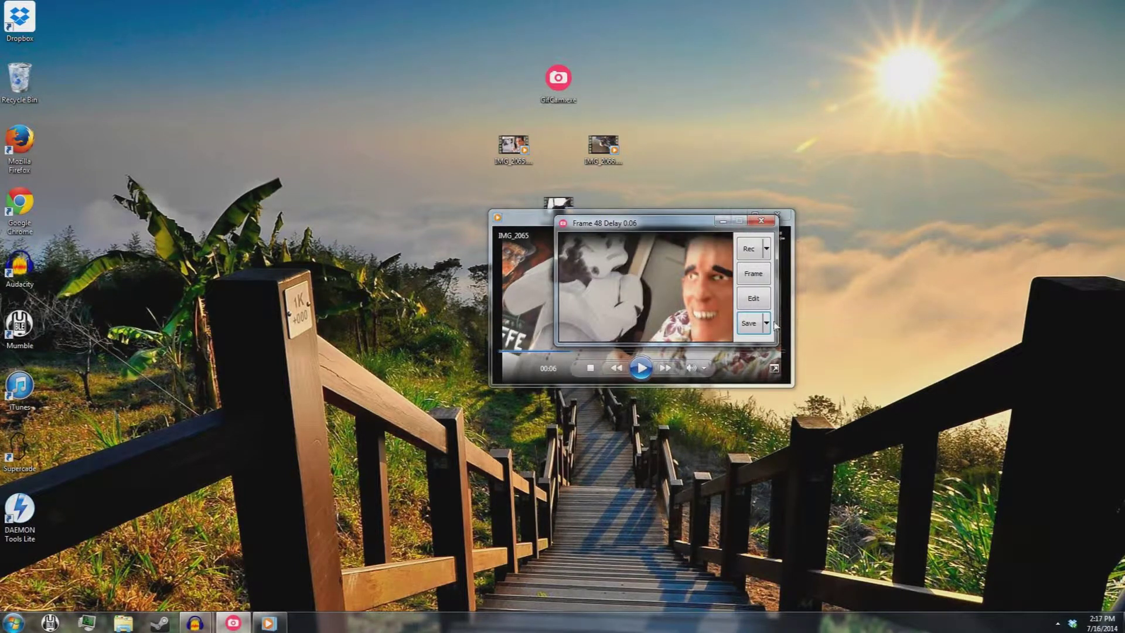
left_click(777, 217)
- Clear the recording and switch the capture mode to Full Screen
left_click(765, 248)
left_click(782, 271)
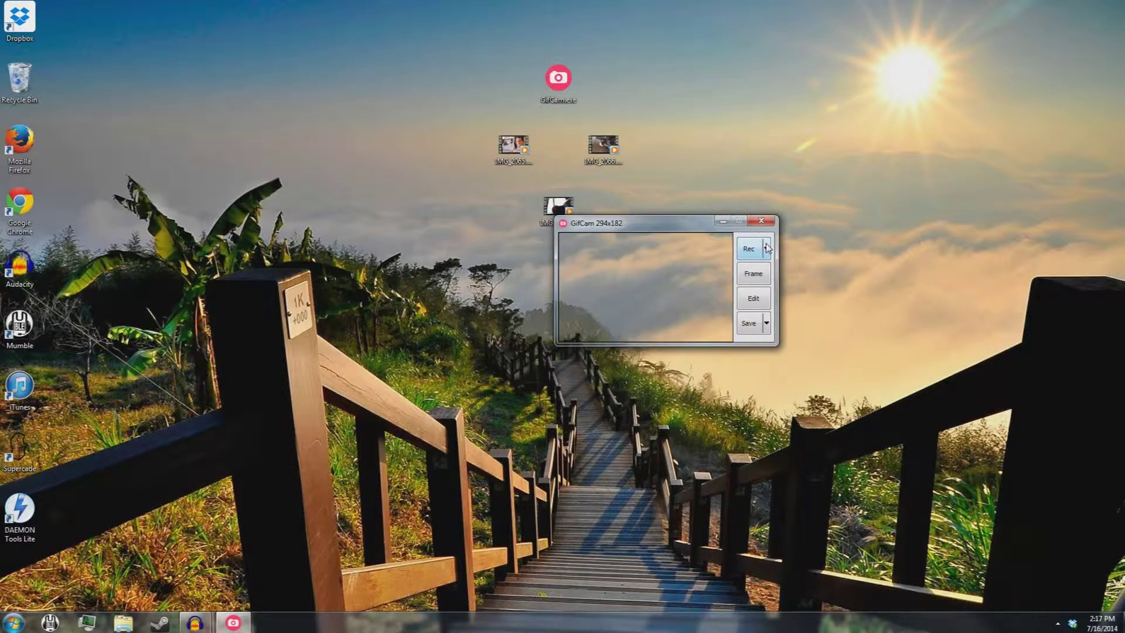
left_click(767, 248)
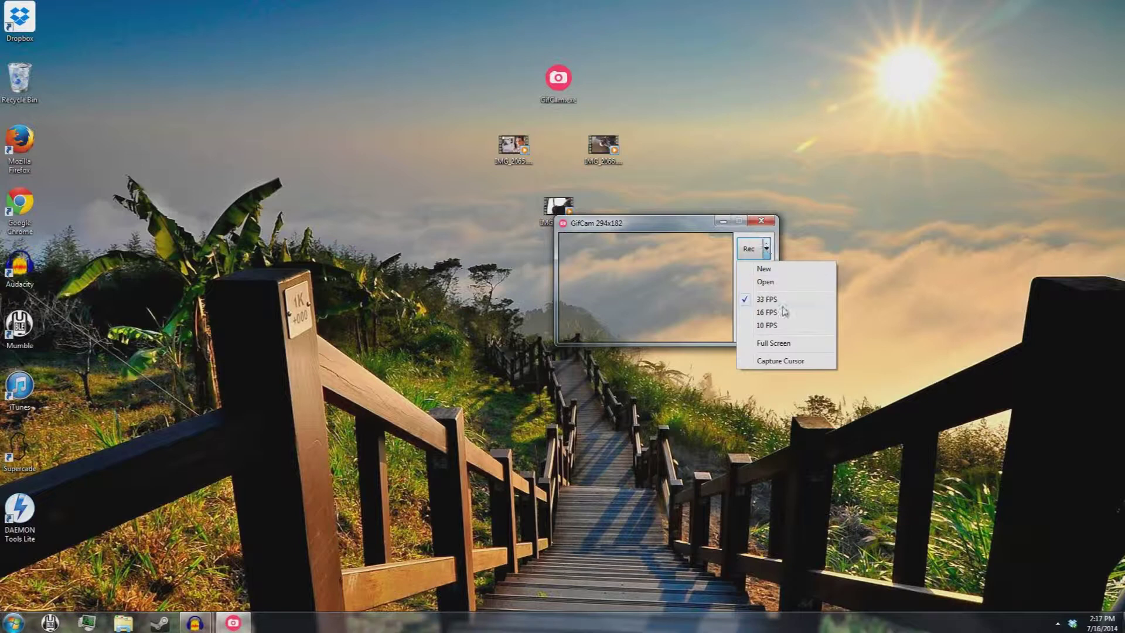
left_click(788, 344)
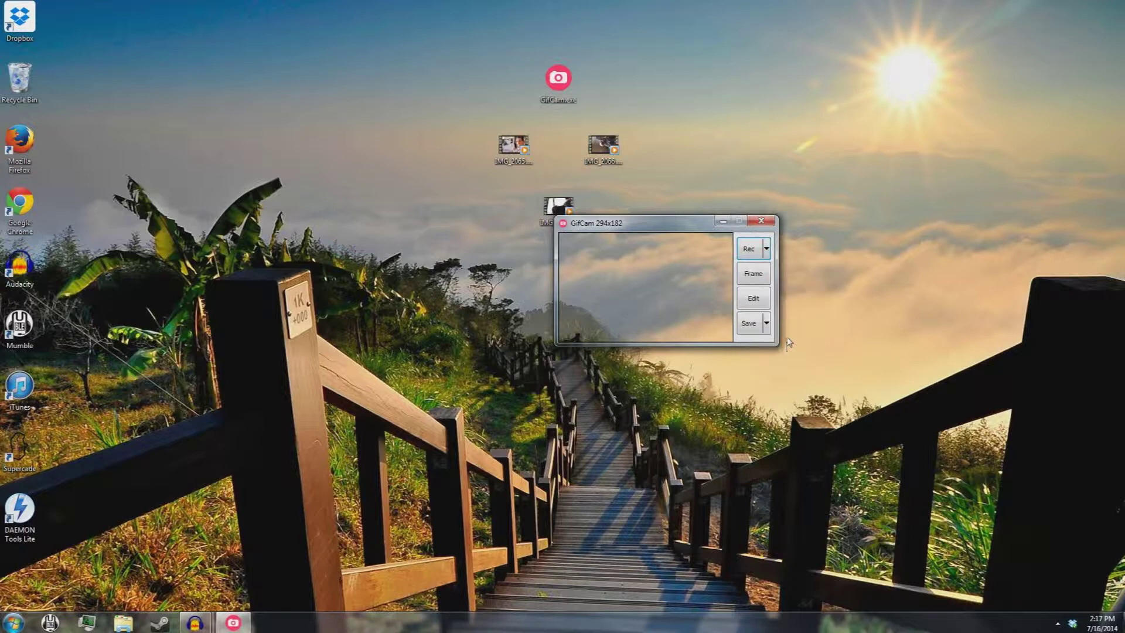
- Toggle a capture option and move the capture frame over the clouds on the right
left_click_drag(670, 224, 430, 255)
left_click(523, 281)
left_click(530, 373)
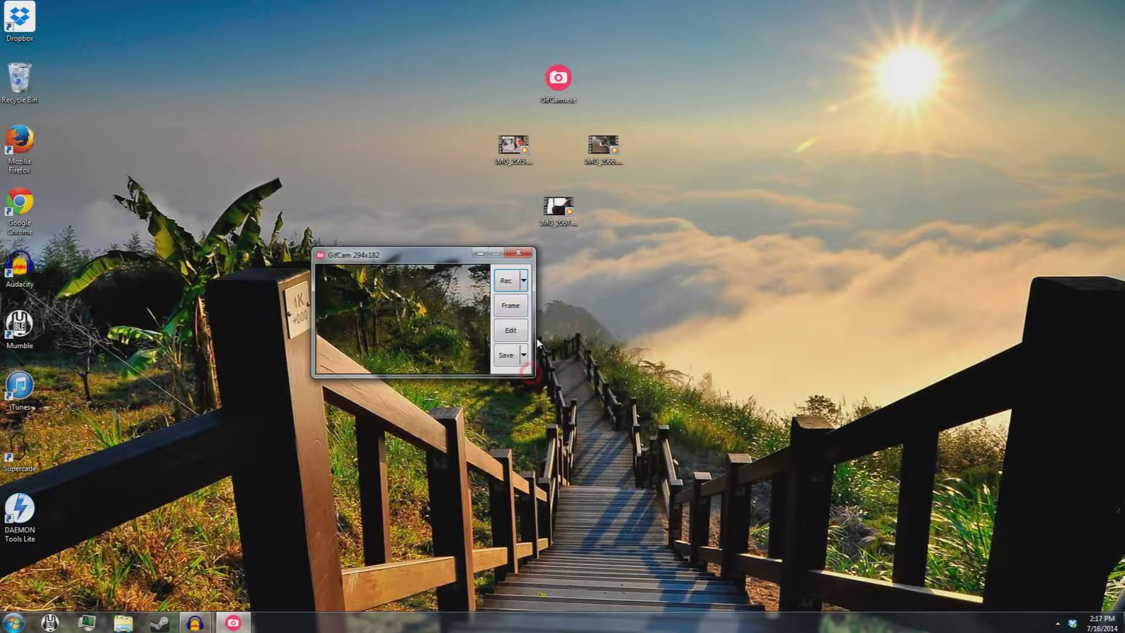
left_click_drag(434, 248, 819, 229)
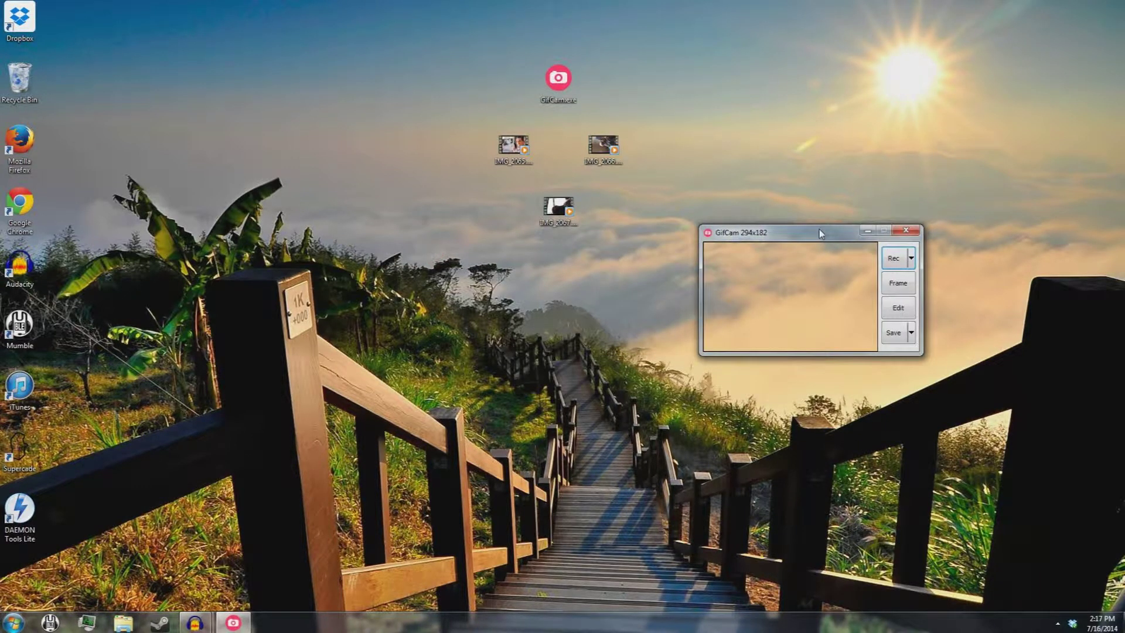
- Record a 62-frame full-screen capture while moving a desktop video icon
left_click(909, 256)
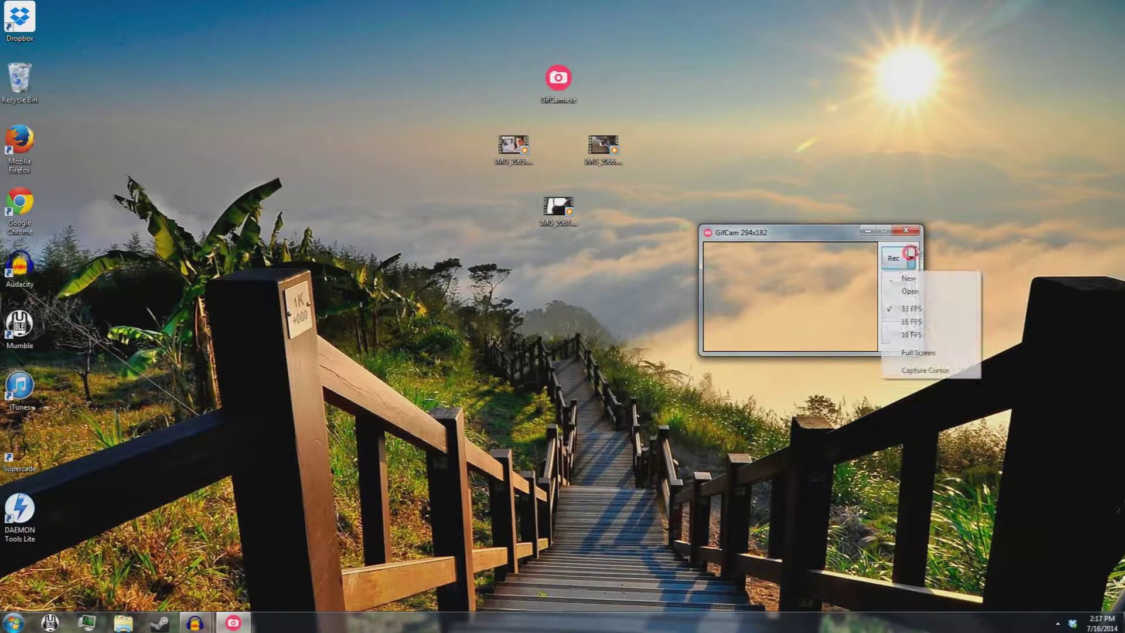
left_click(928, 350)
left_click(894, 258)
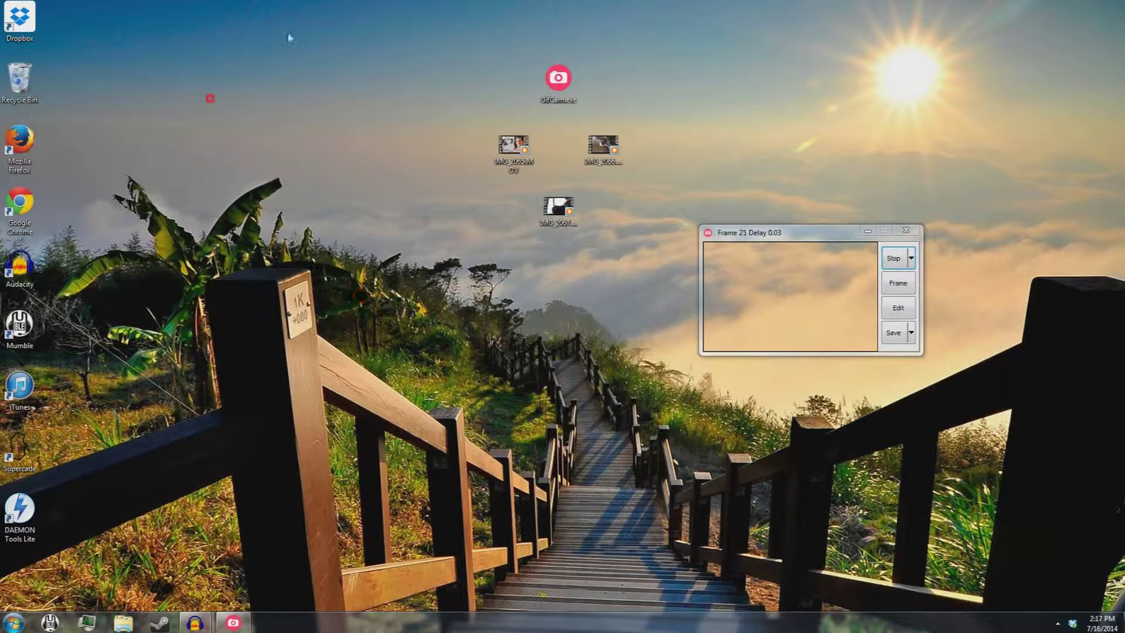
mouse_move(491, 161)
left_mouse_down()
mouse_move(470, 209)
mouse_move(222, 164)
mouse_move(267, 218)
mouse_move(530, 164)
mouse_move(495, 161)
left_mouse_up()
left_click(911, 262)
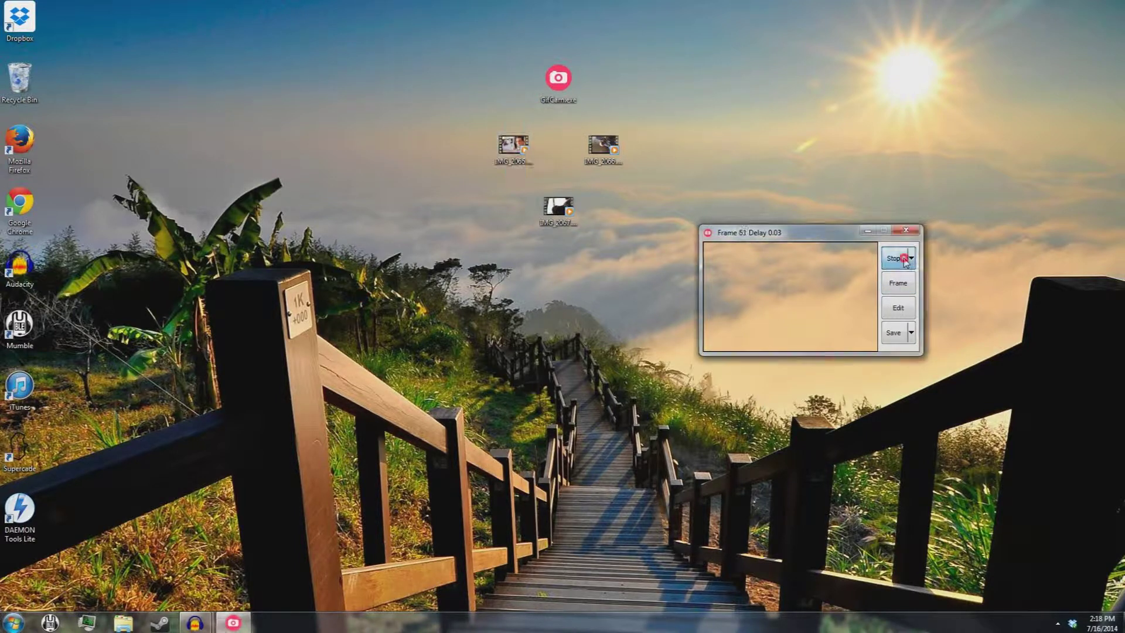
- Preview the full-screen recording at its 650 KB estimate, then close the preview
left_click(911, 332)
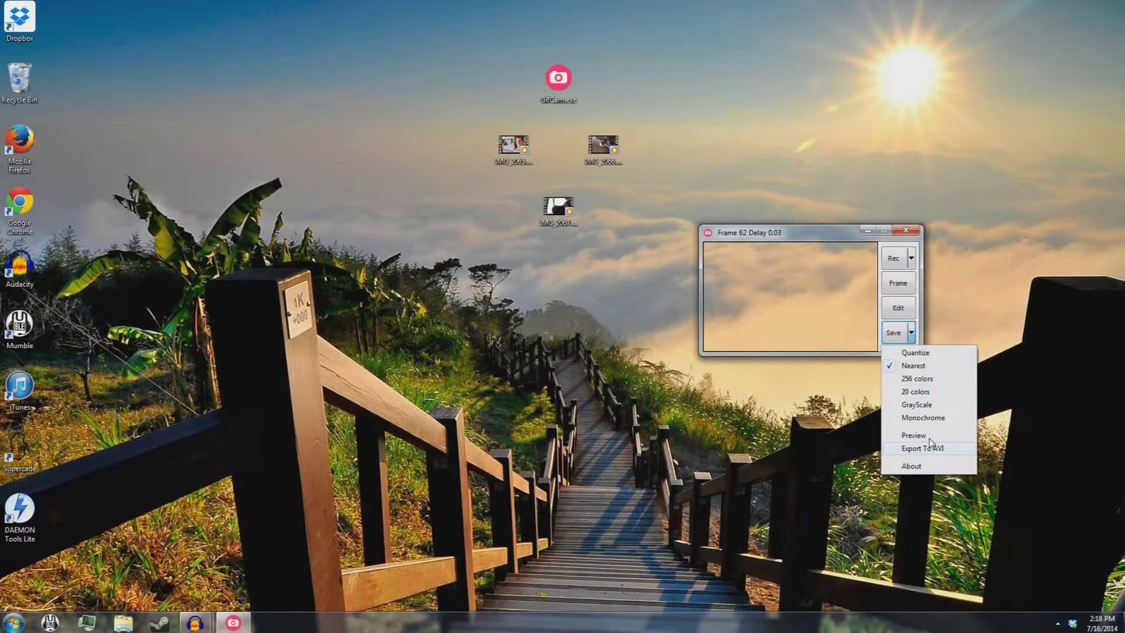
left_click(929, 434)
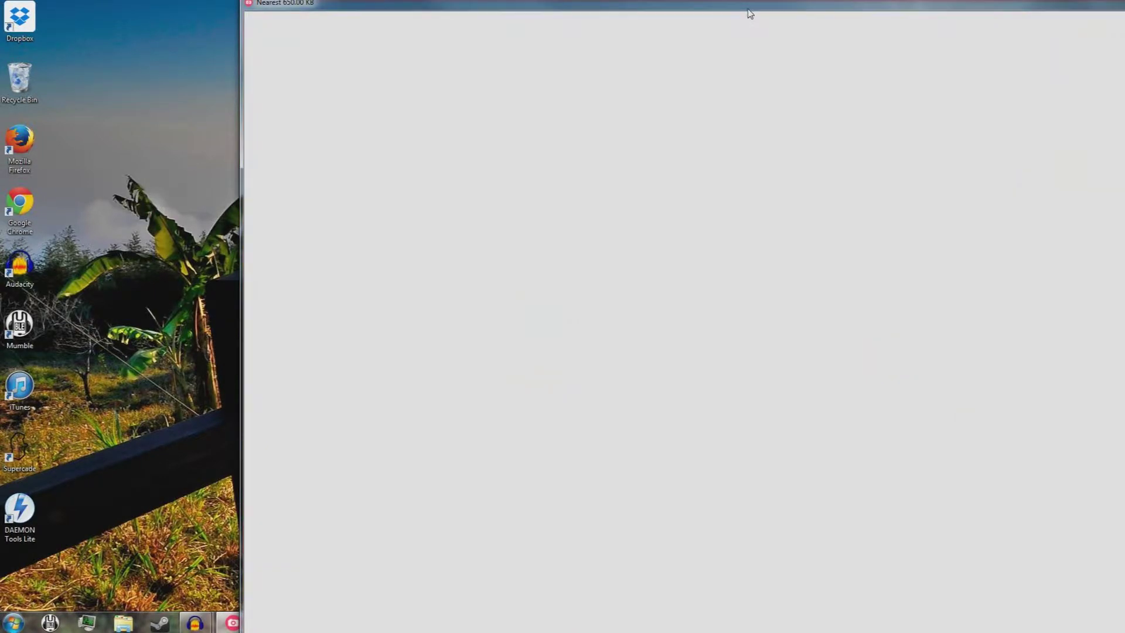
left_click_drag(762, 2, 513, 12)
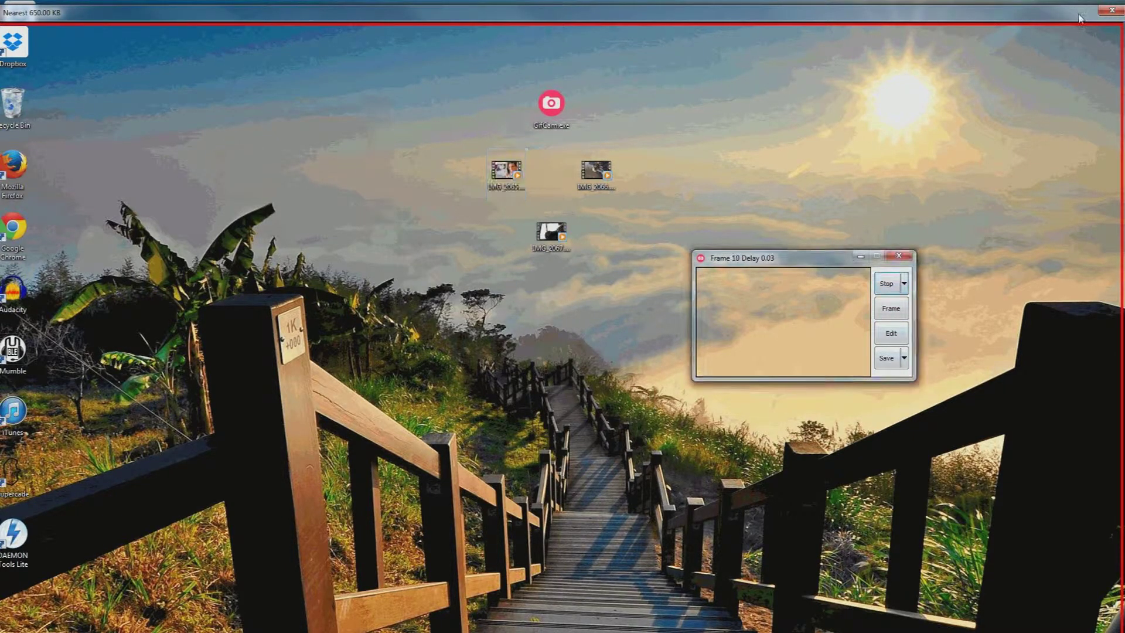
left_click(1101, 13)
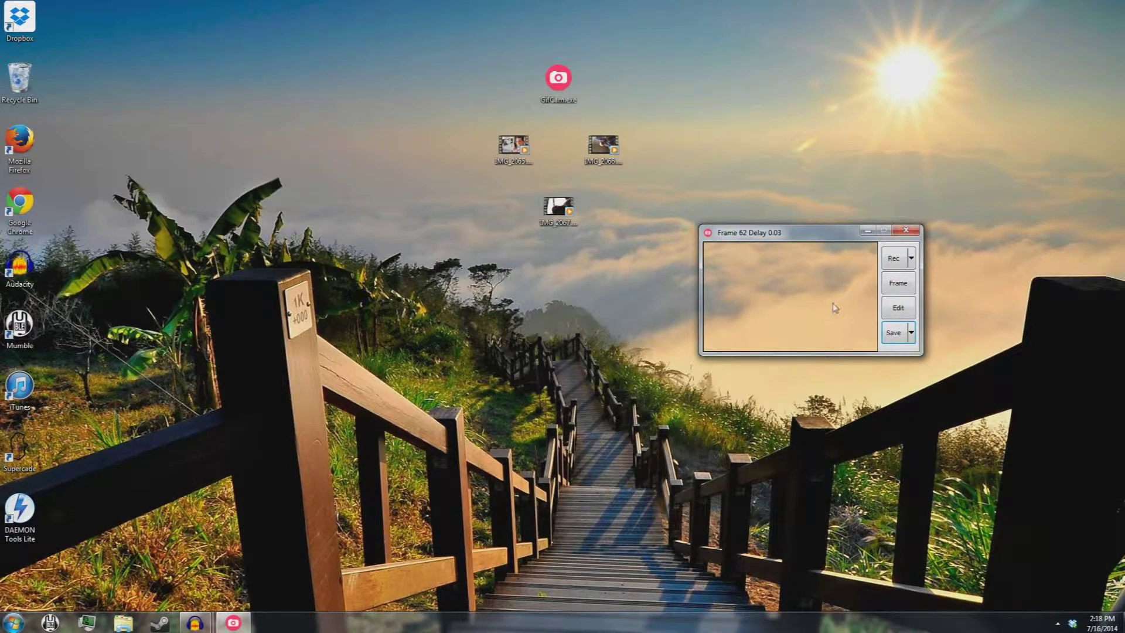
- Start a new empty animation, then load japanese skate.gif
left_click(911, 257)
left_click(936, 265)
left_click(911, 258)
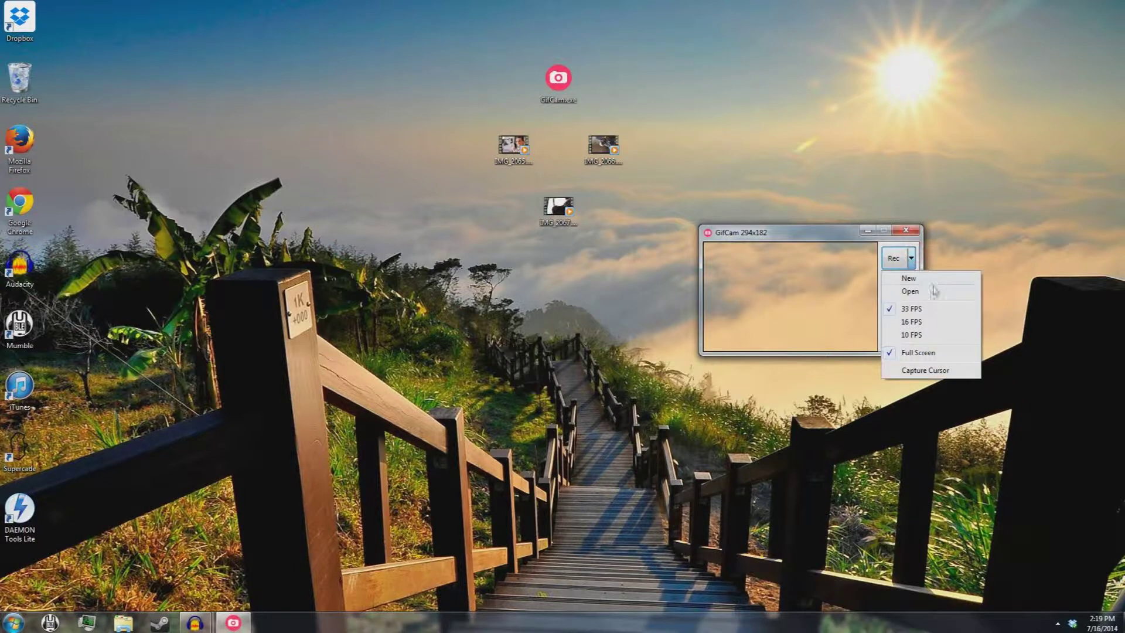
left_click(931, 291)
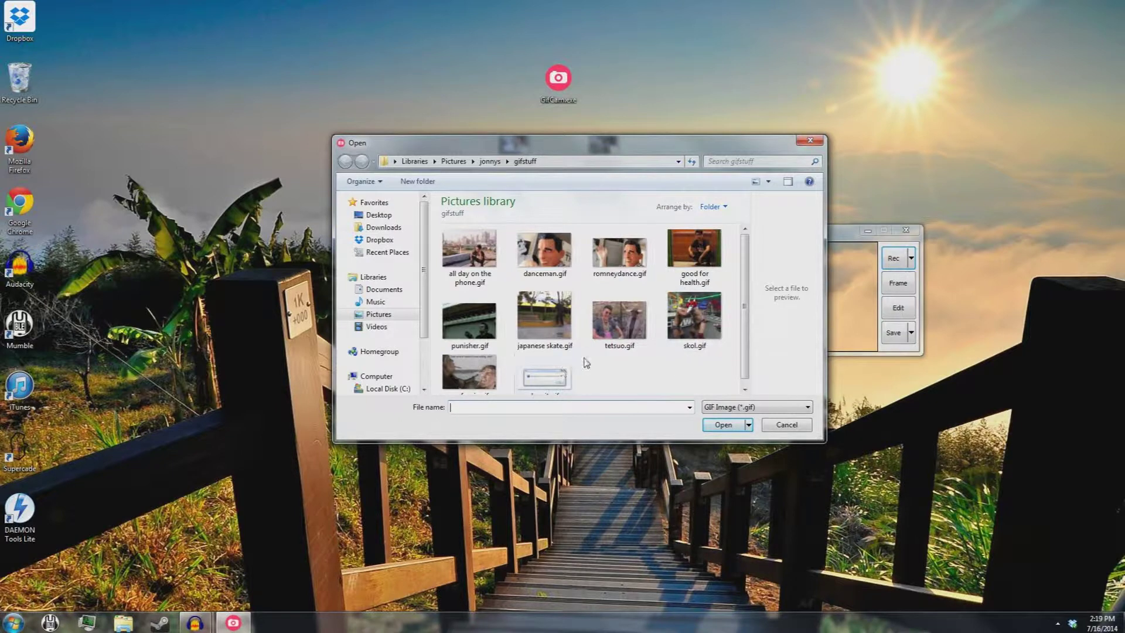
double_click(570, 305)
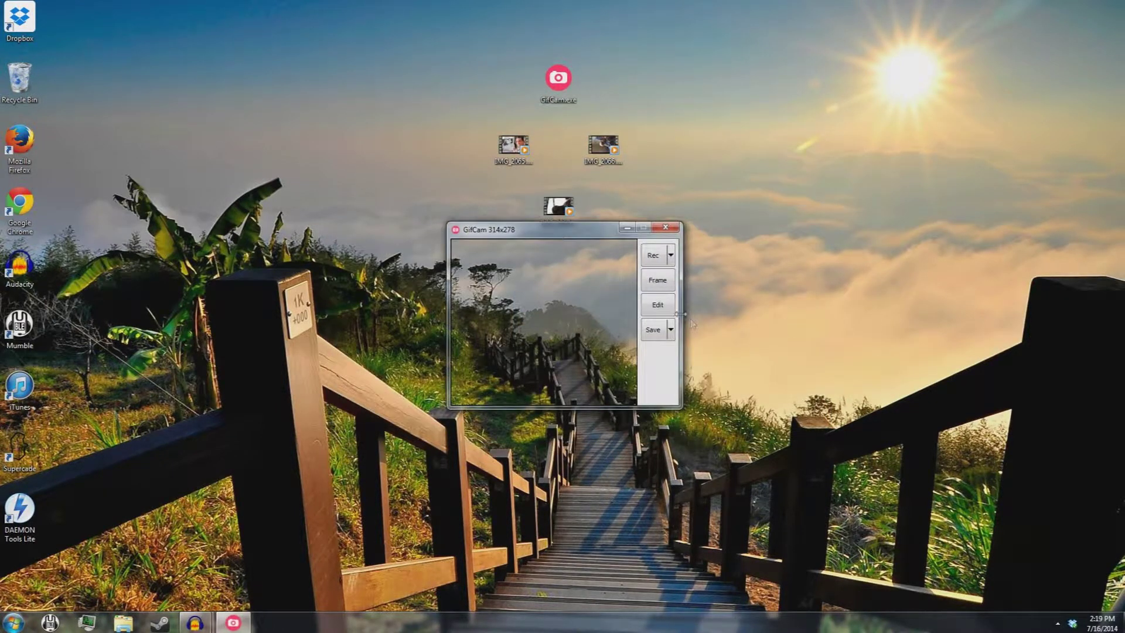
- Browse the skate GIF's individual frames in the frame editor, then close it
left_click(669, 304)
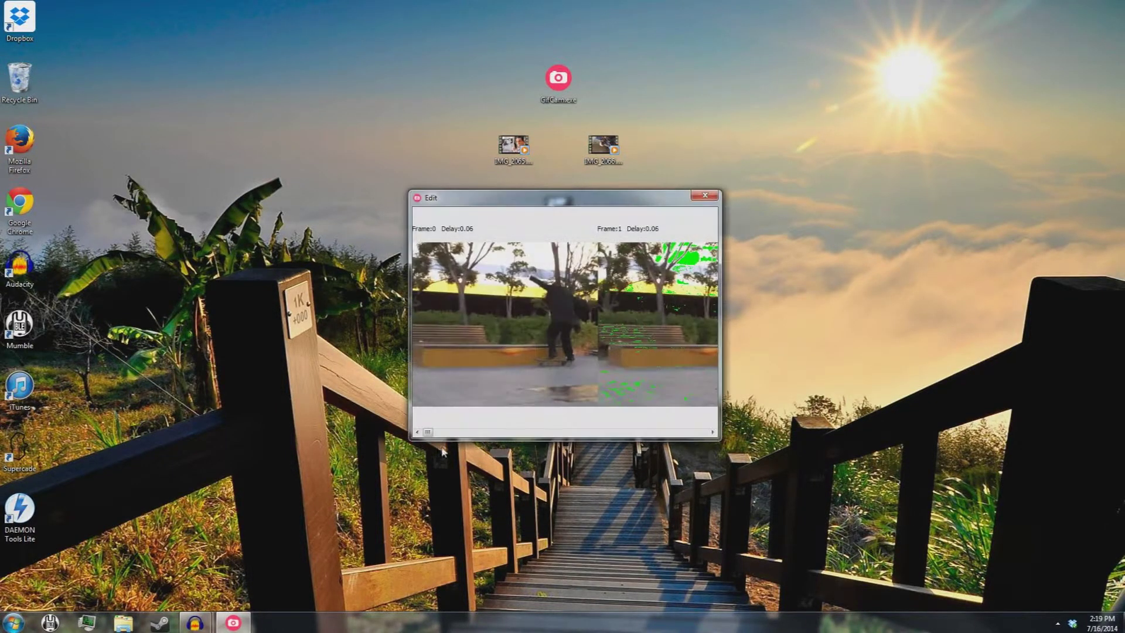
left_click_drag(434, 434, 636, 432)
left_click(697, 198)
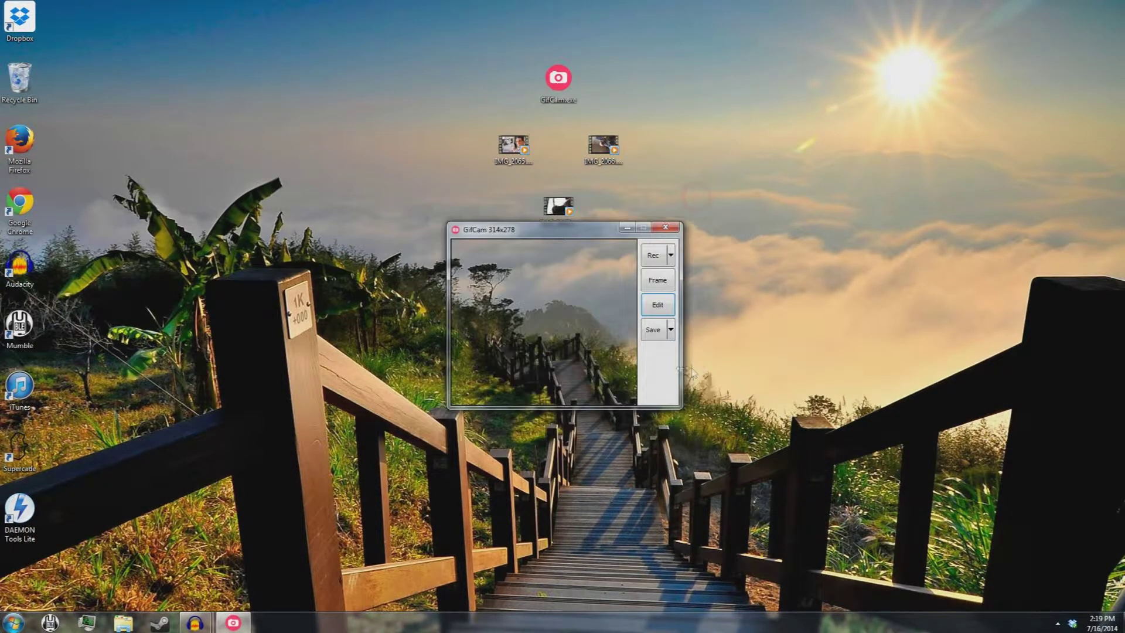
- Preview the skate animation and close the preview
left_click(671, 329)
left_click(683, 437)
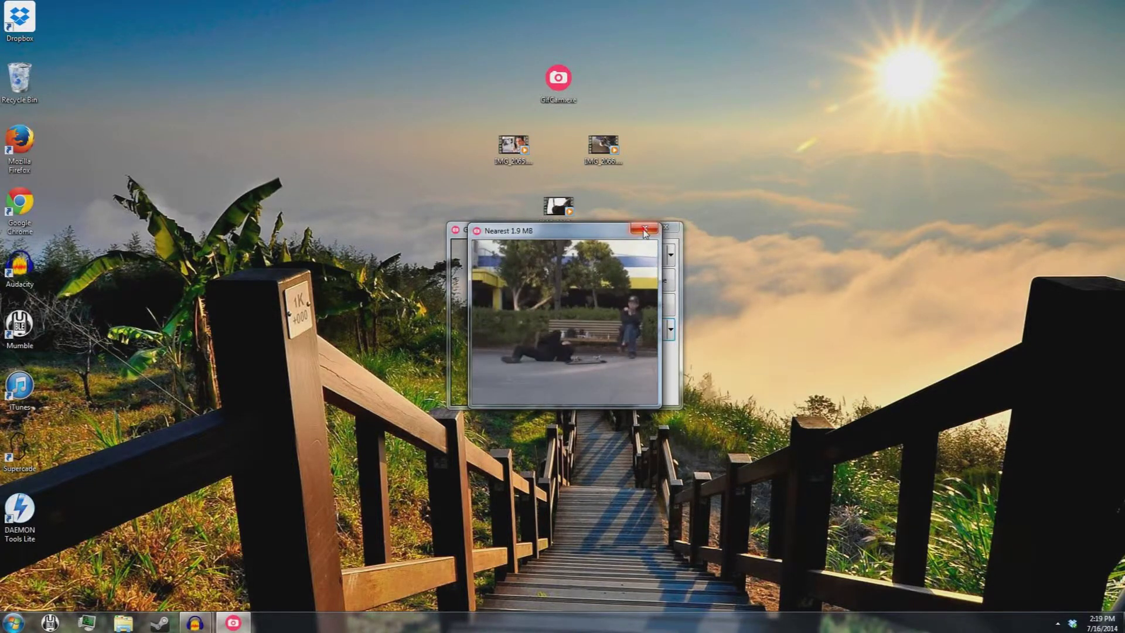
key("Escape")
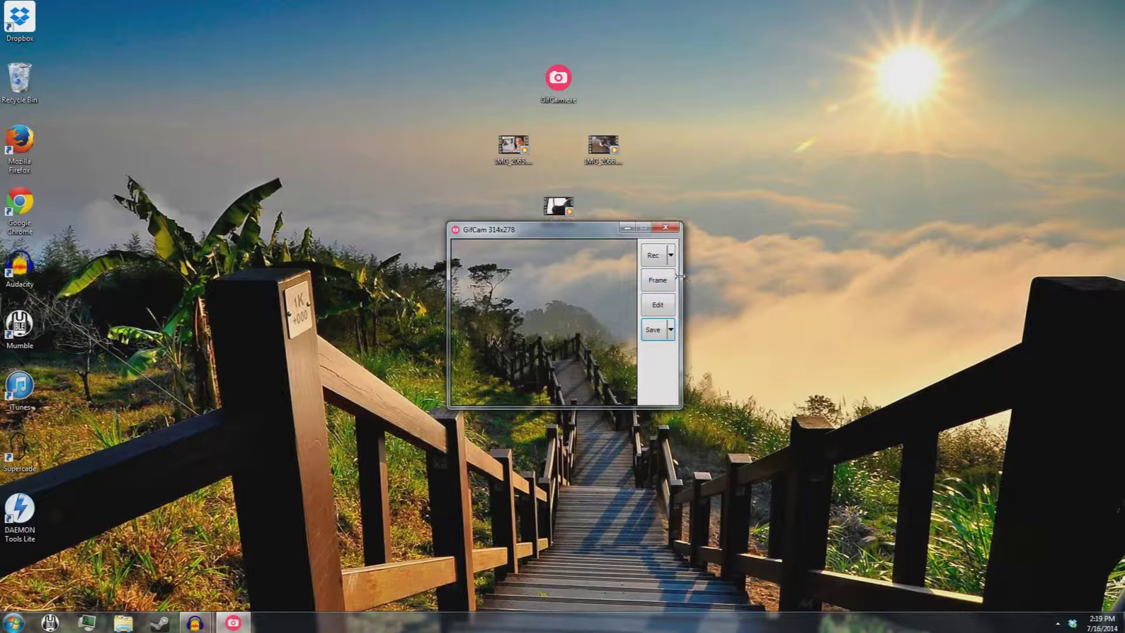
left_click(671, 255)
- Turn off full-screen capture, frame the desktop icons, and capture six frames as the icon moves
left_click(674, 367)
left_click_drag(516, 229, 527, 181)
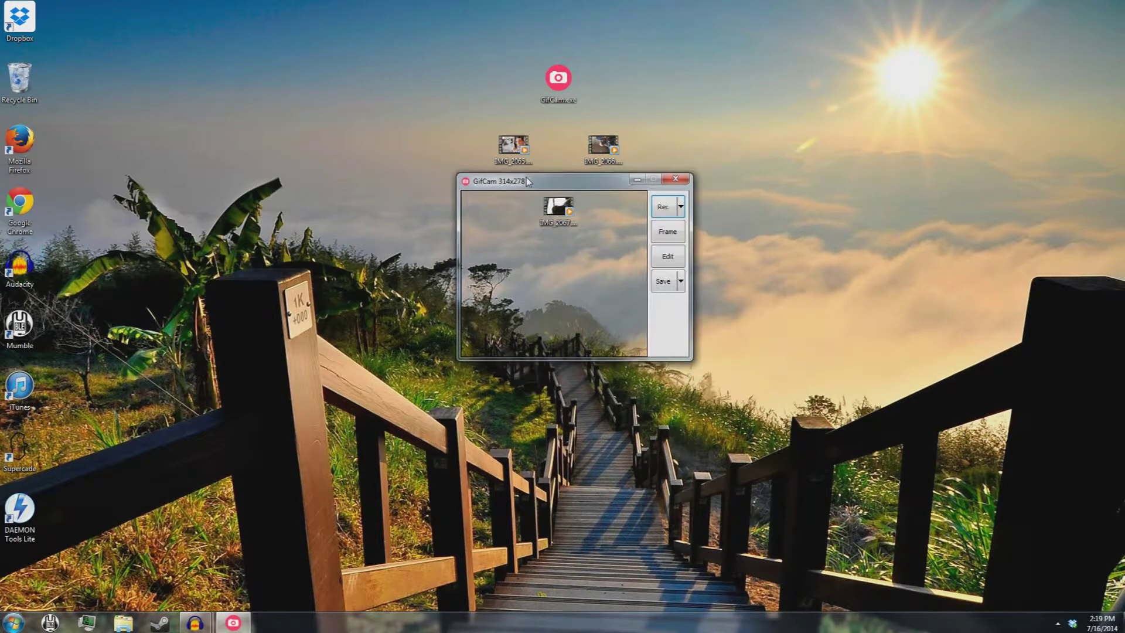
left_click(679, 233)
left_click_drag(558, 211, 615, 210)
left_click(674, 234)
left_click(683, 237)
left_click(668, 234)
left_click(668, 234)
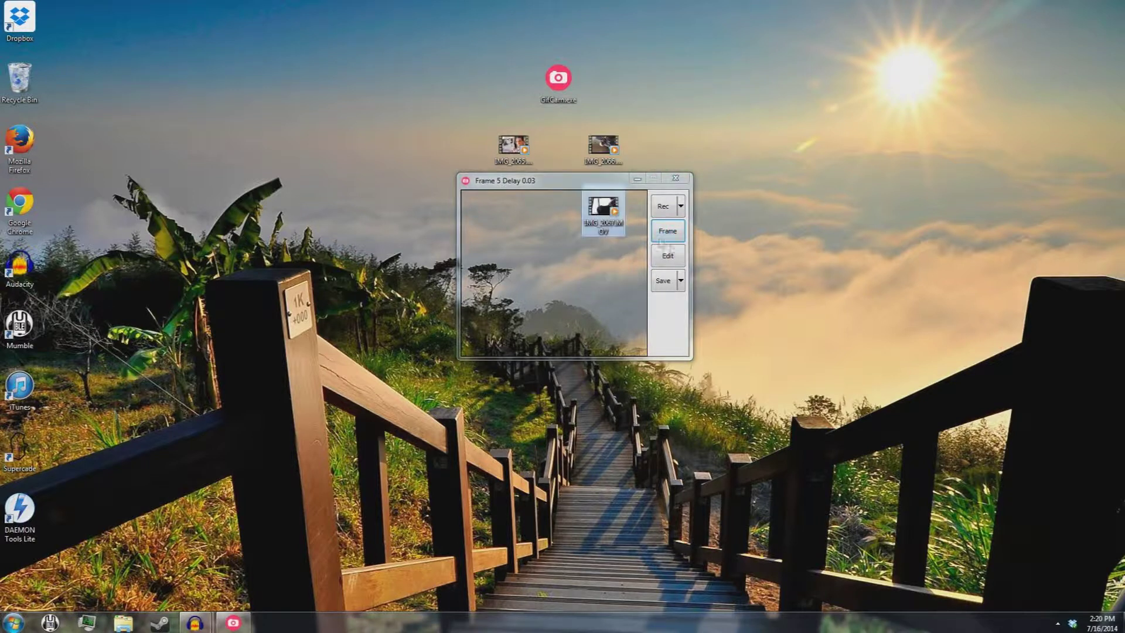
left_click(668, 234)
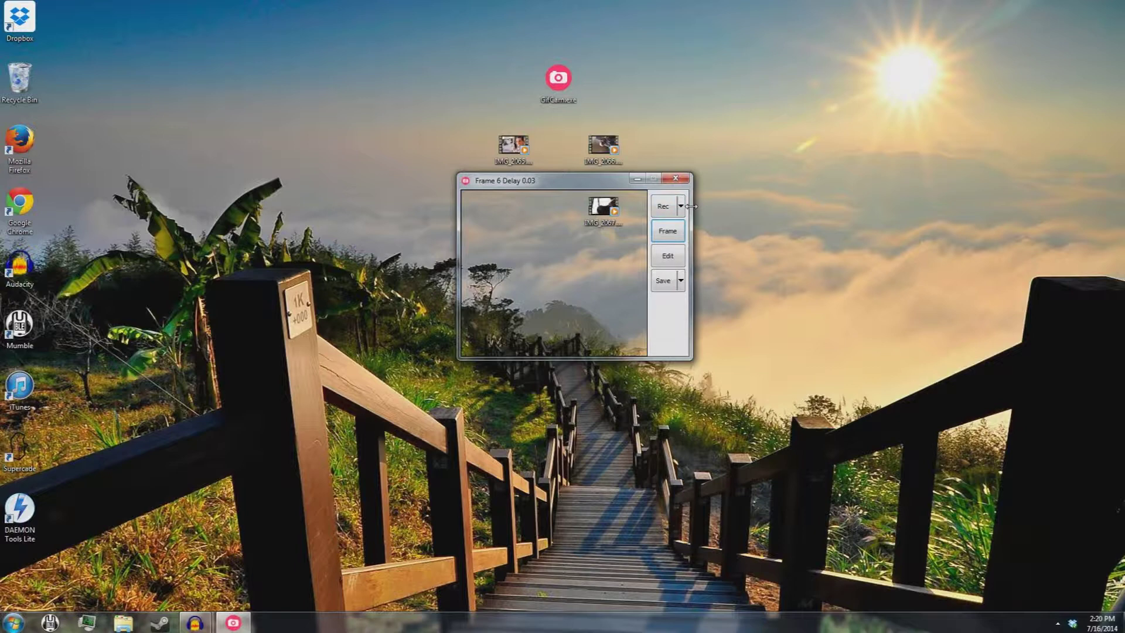
- Preview the six-frame animation and close the preview
left_click(681, 283)
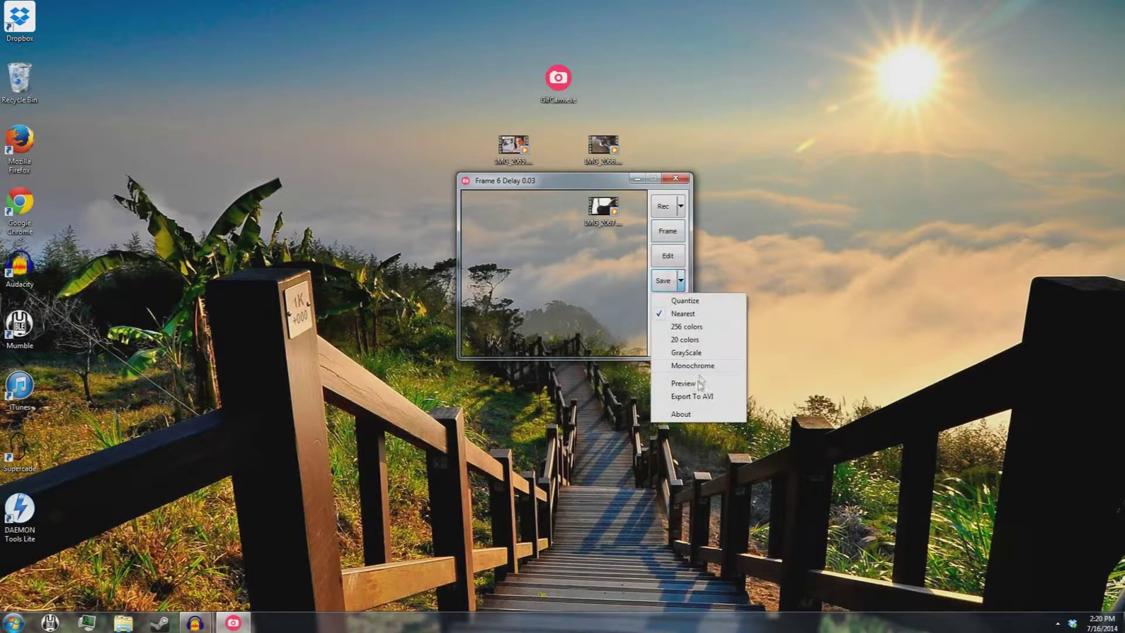
left_click(700, 384)
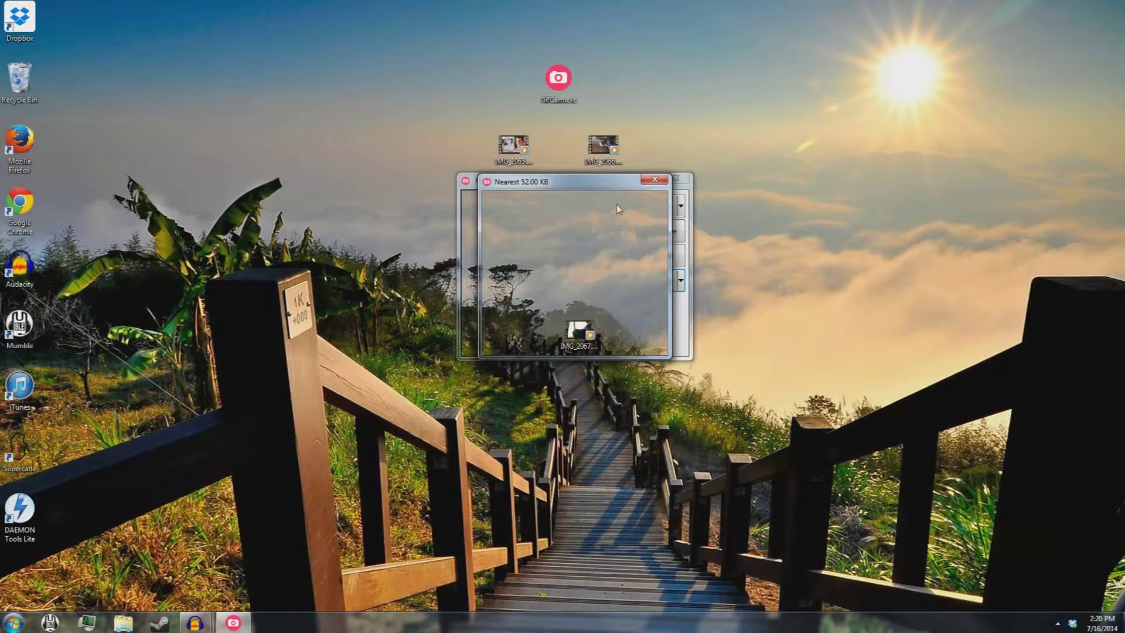
left_click(654, 180)
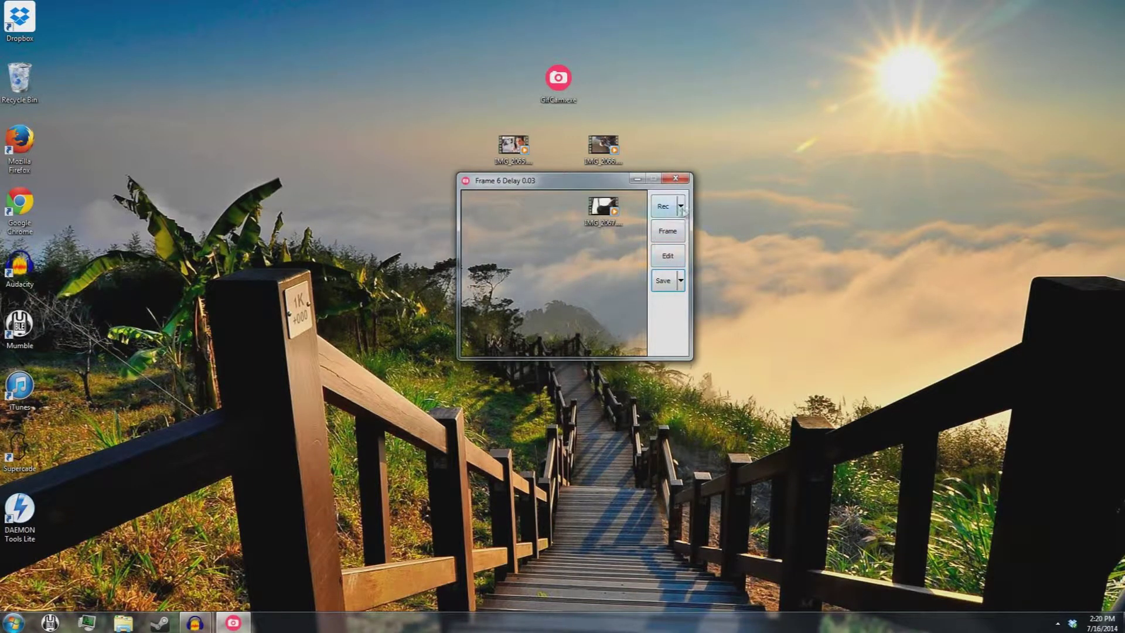
- Save the animation as 'spinning icon' and widen the capture area
left_click(662, 285)
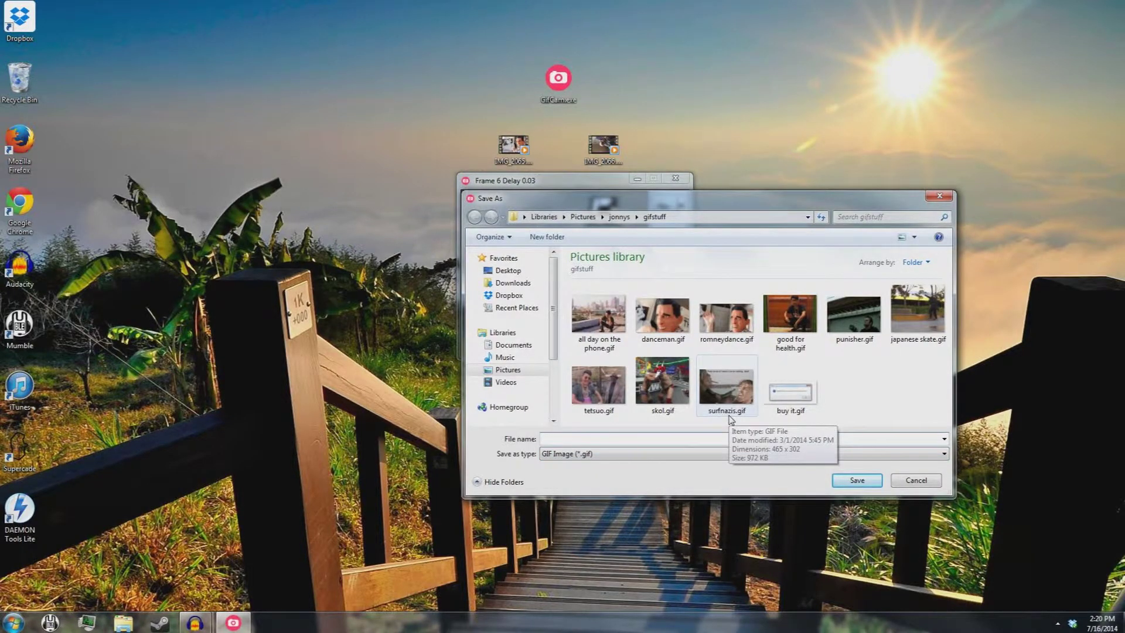
type("spinning icon")
key("Return")
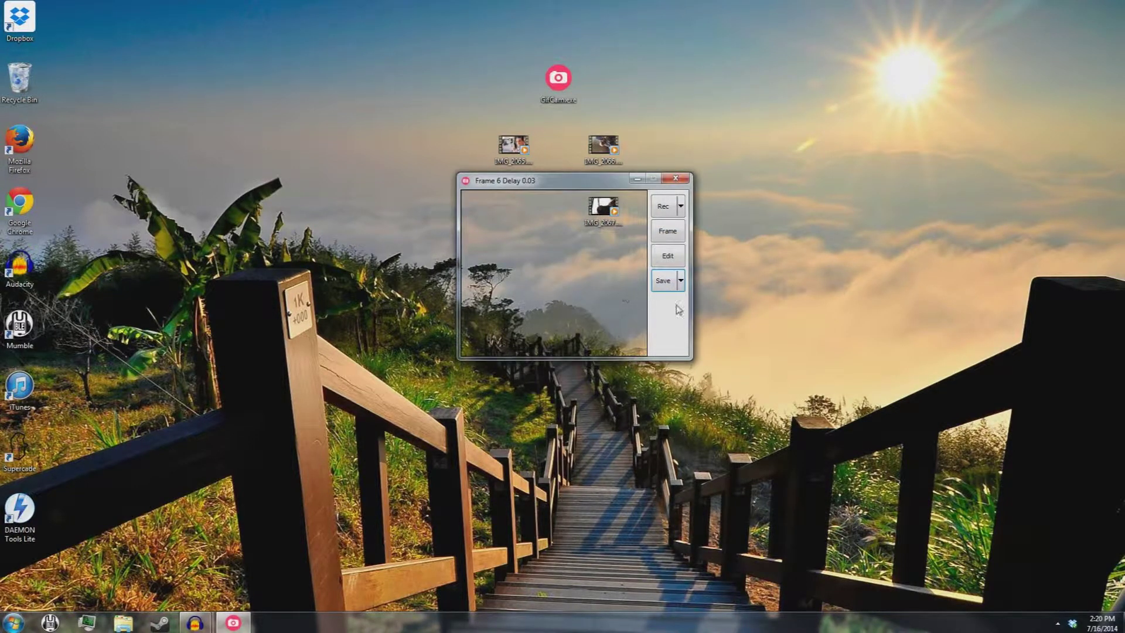
left_click_drag(692, 307, 984, 310)
- Make the capture area taller and move the window left over the clouds and hillside
left_click_drag(819, 359, 793, 370)
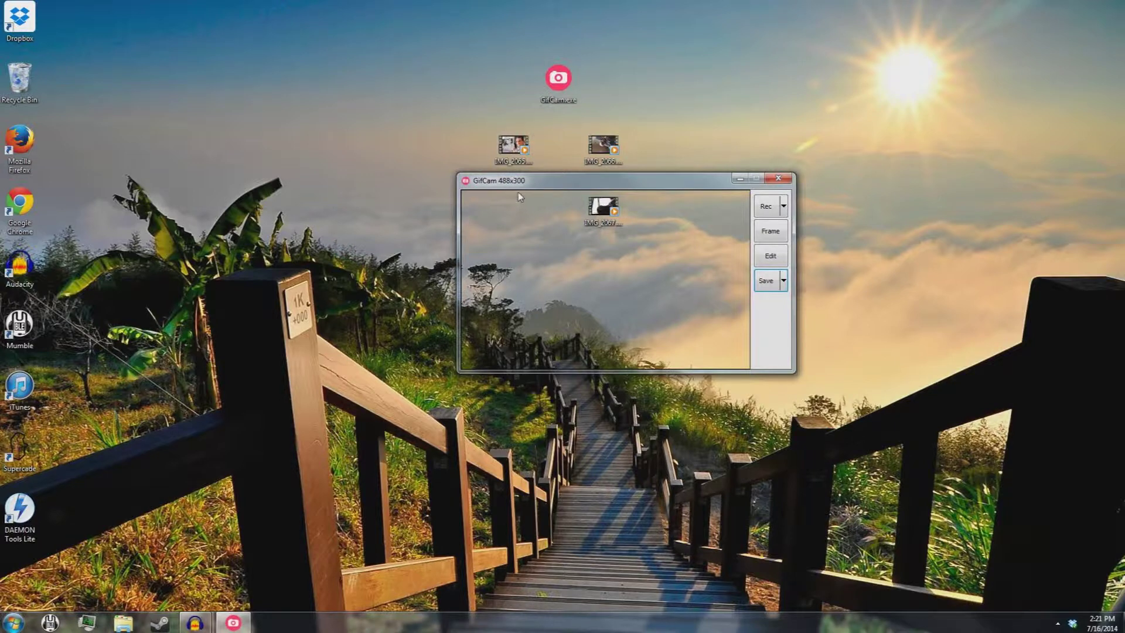
left_click_drag(538, 183, 431, 170)
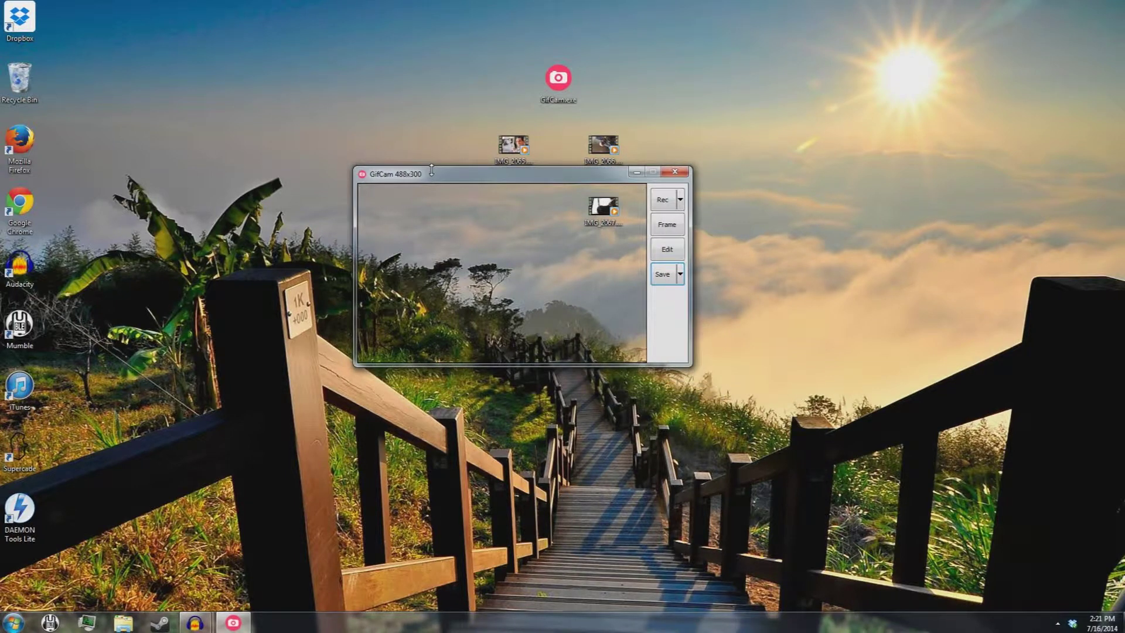